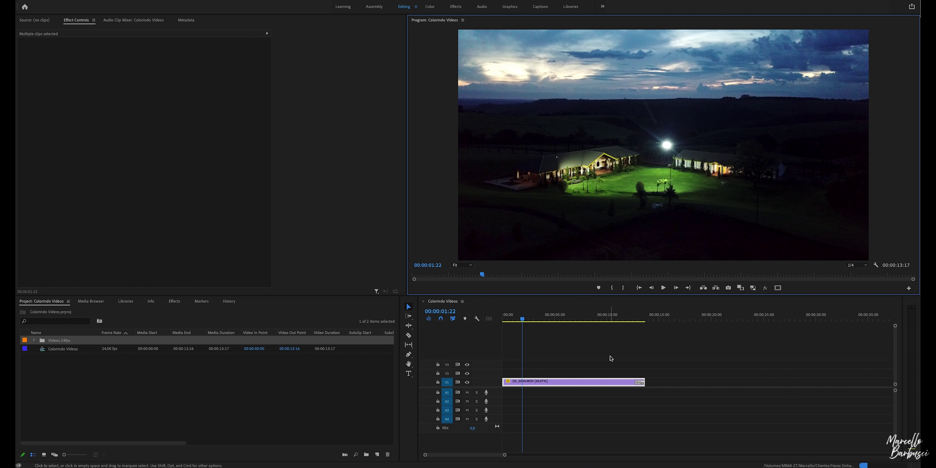
Step: Scrub through the drone shot and park the playhead at 00:00:05:17
click(574, 386)
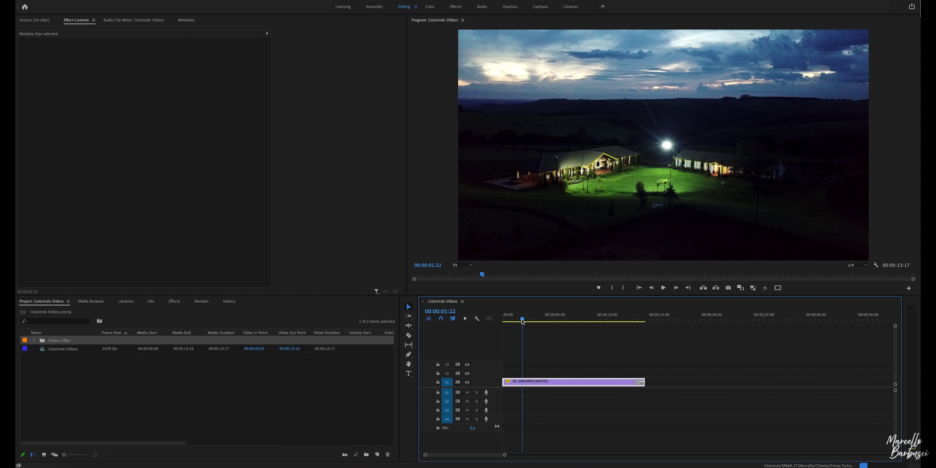
mouse_move(522, 321)
mouse_down()
mouse_move(586, 321)
mouse_move(514, 321)
mouse_move(593, 324)
mouse_move(561, 324)
mouse_up()
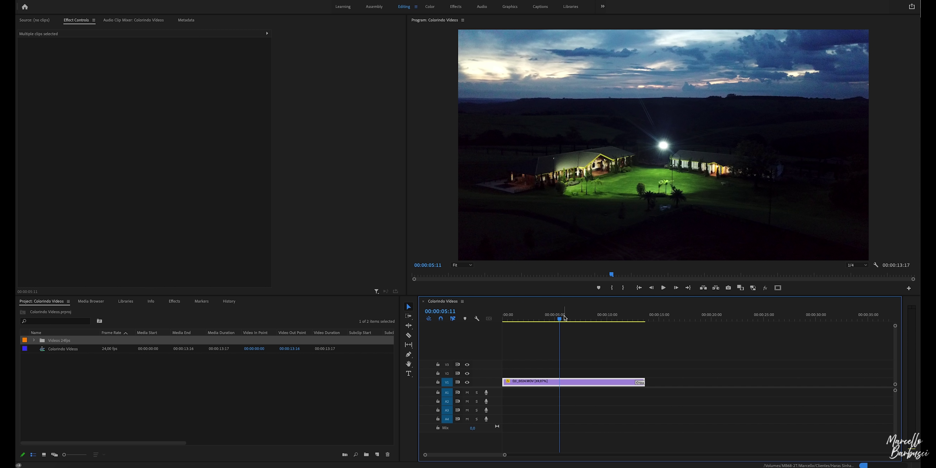
click(563, 320)
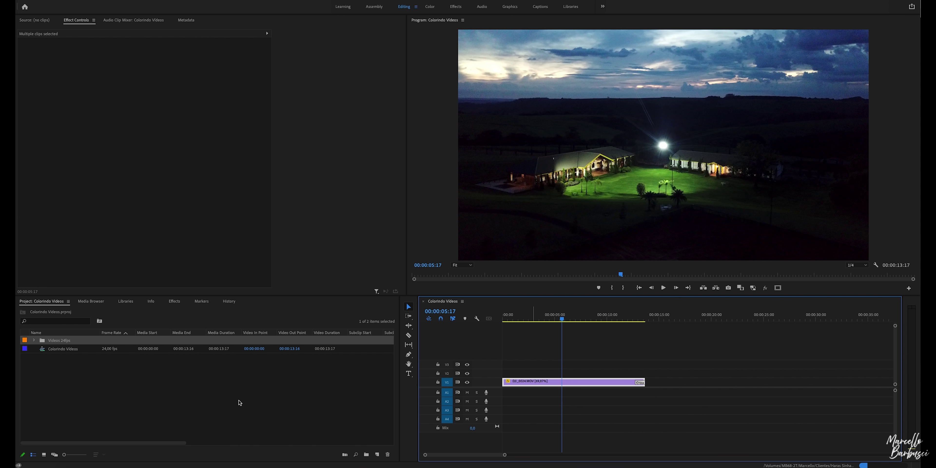
Step: Create a 1920x1080 adjustment layer and place it on the track above the drone clip
click(268, 416)
click(377, 454)
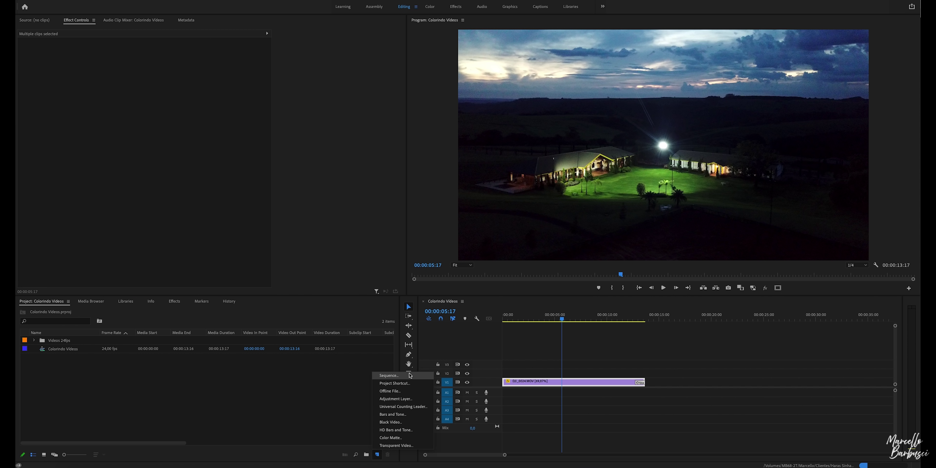
click(400, 399)
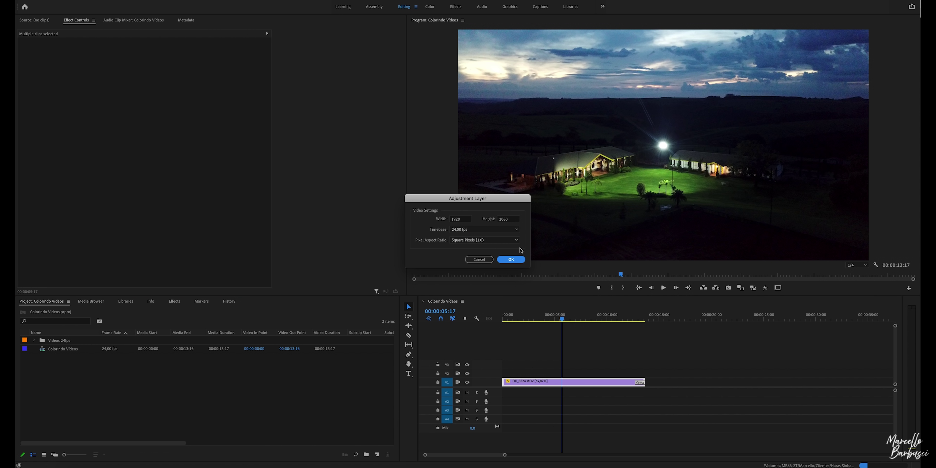
click(511, 259)
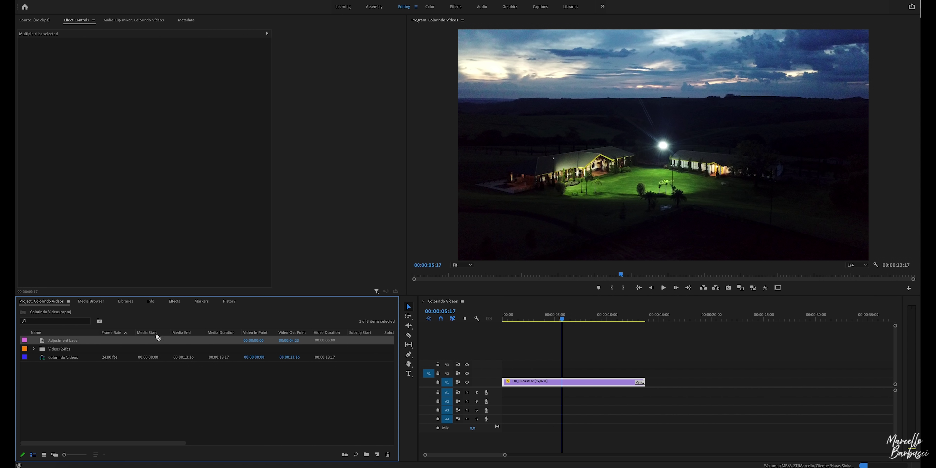
drag(158, 338, 644, 374)
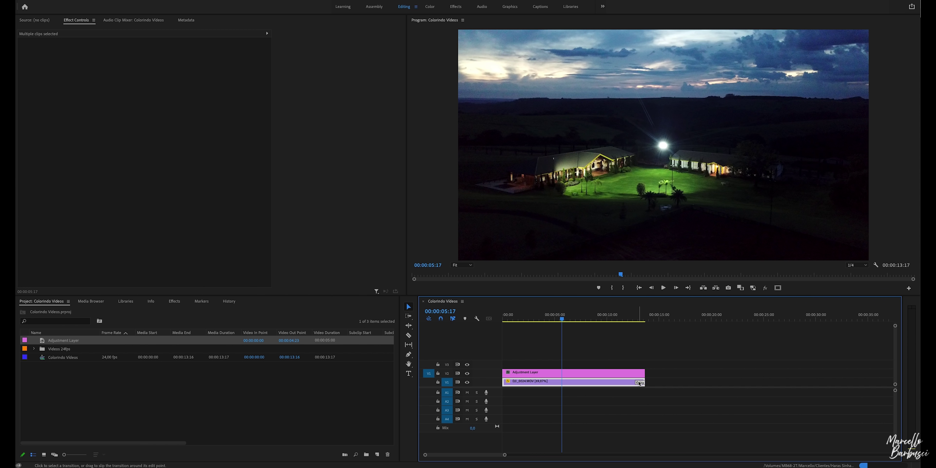
Step: Undo the accidental deletion of DJI_0024.MOV and select the adjustment layer
click(637, 384)
key(Delete)
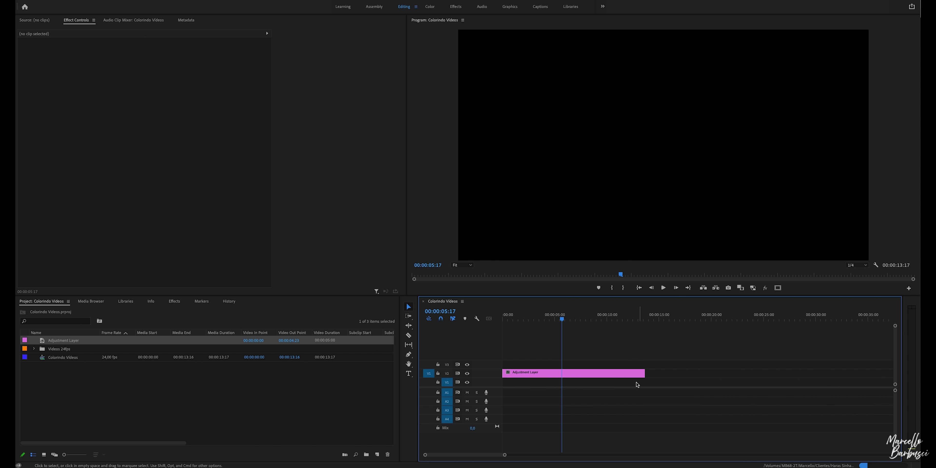
key(super+z)
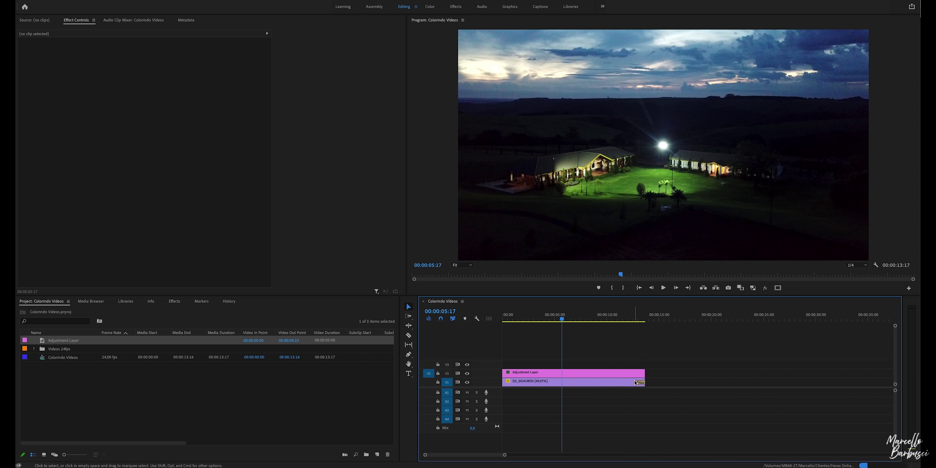
click(640, 383)
click(619, 375)
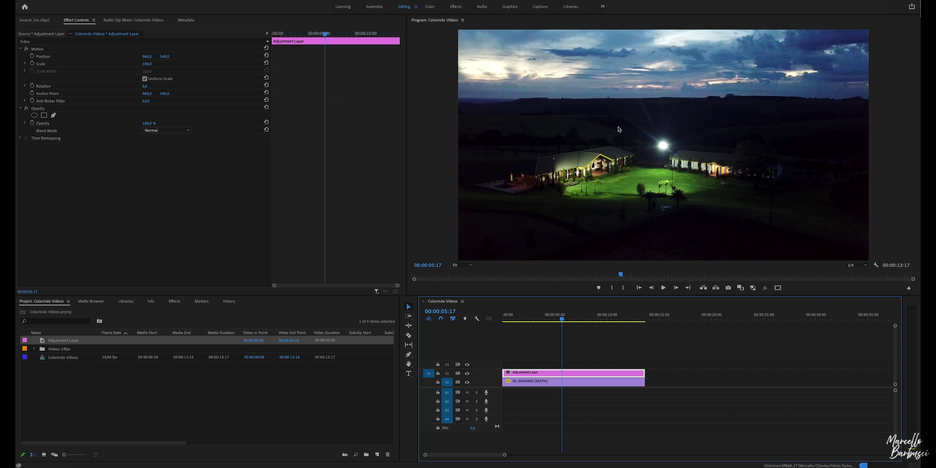
Step: Apply Lumetri Color from the Favoritos folder to the adjustment layer
click(174, 303)
click(21, 363)
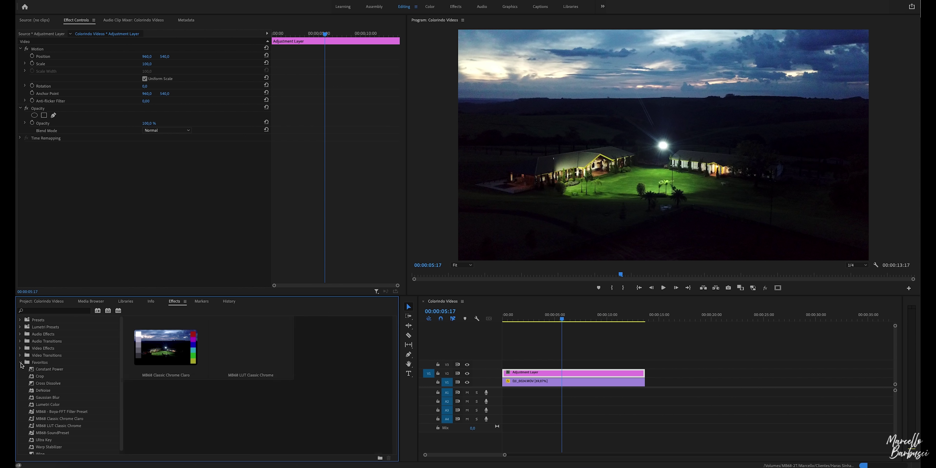
drag(38, 405, 574, 373)
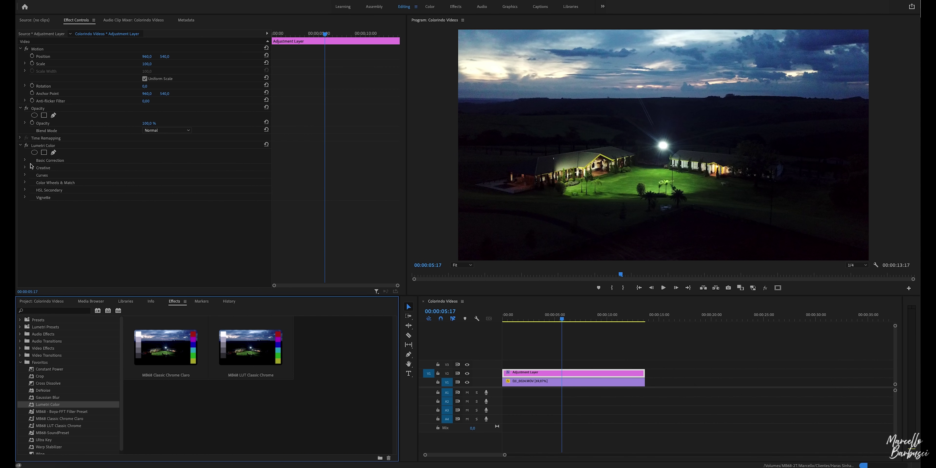
Step: In Basic Correction, raise Contrast to about 19 and lower Highlights to about -23
click(25, 161)
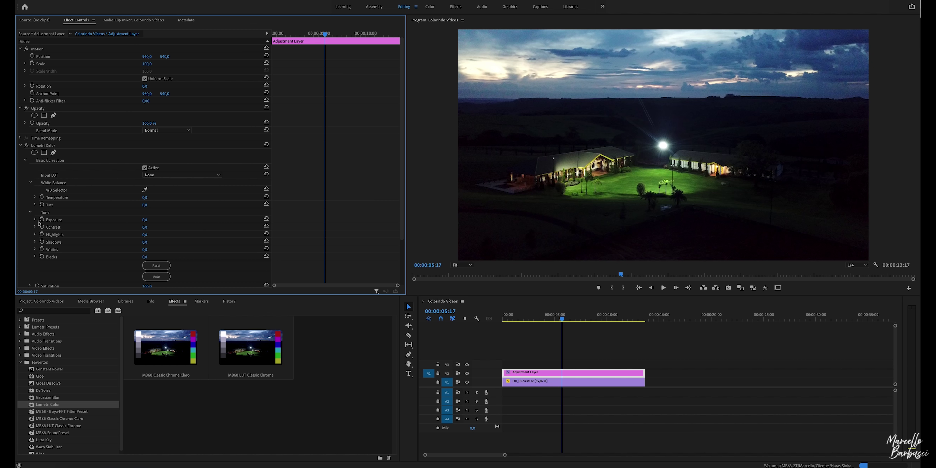
click(35, 227)
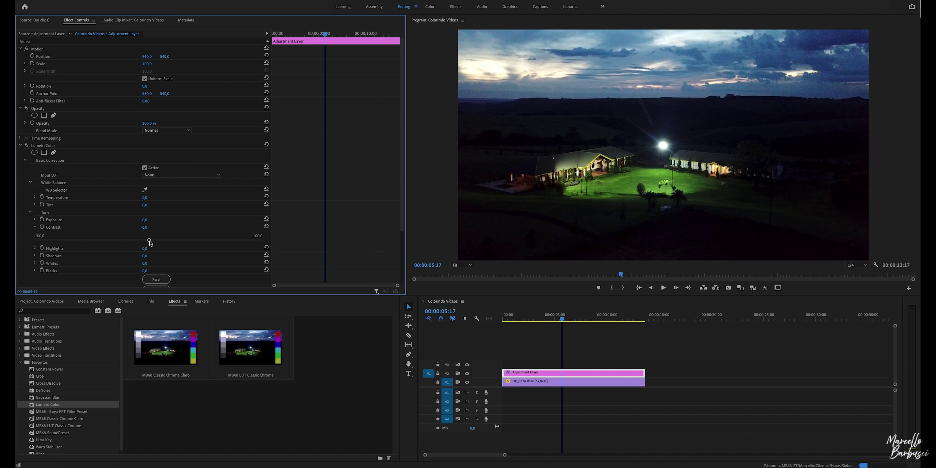
mouse_move(150, 243)
mouse_down()
mouse_move(183, 242)
mouse_move(170, 240)
mouse_up()
click(35, 248)
mouse_move(149, 261)
mouse_down()
mouse_move(101, 261)
mouse_move(124, 263)
mouse_up()
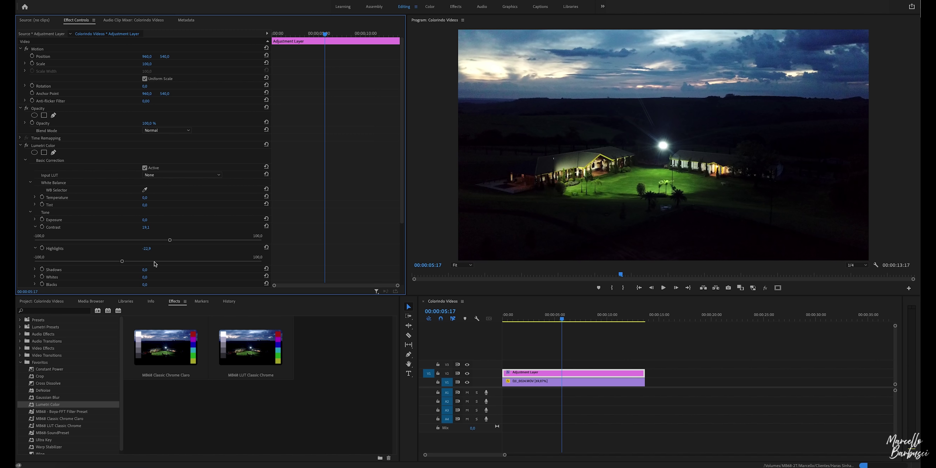
Step: Lift Shadows to about 44 and deepen Blacks slightly to about -4.4
scroll(156, 264, down, 3)
click(34, 227)
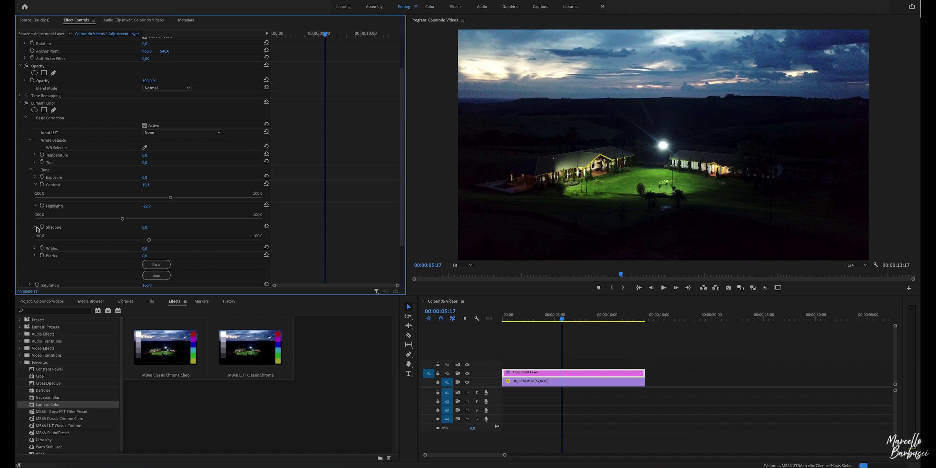
drag(149, 241, 169, 241)
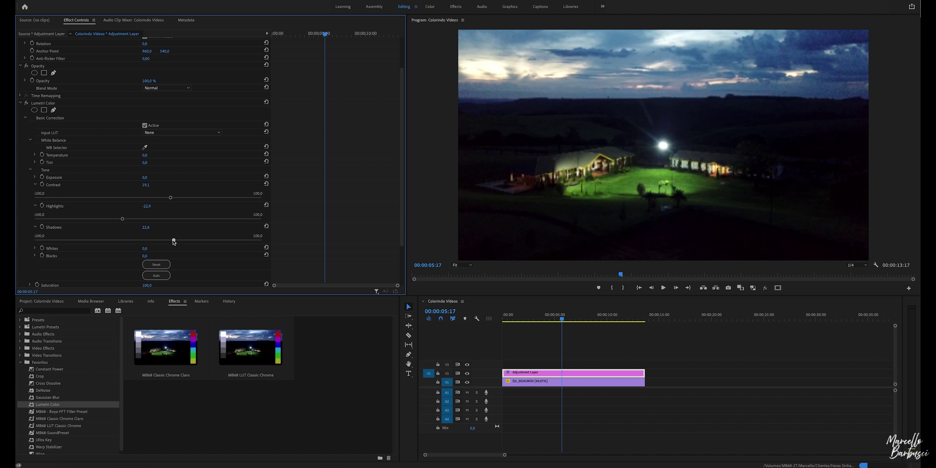
drag(174, 242, 191, 243)
click(35, 255)
scroll(129, 248, down, 3)
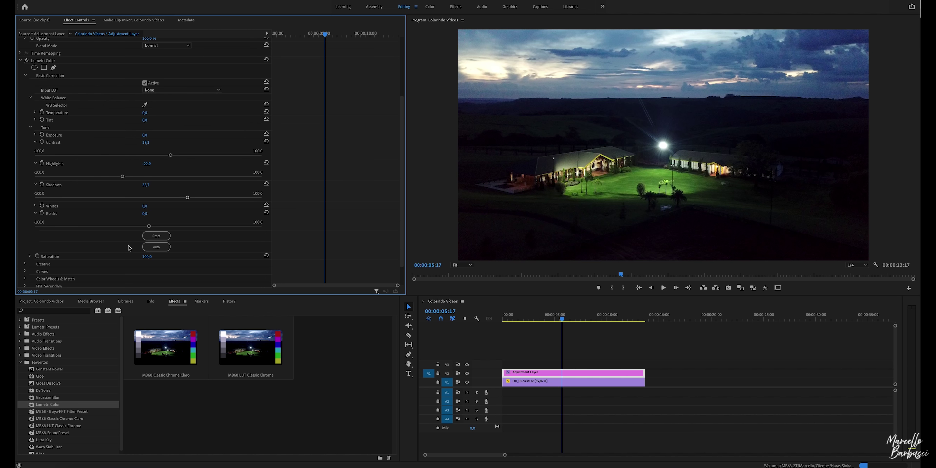
drag(149, 226, 143, 226)
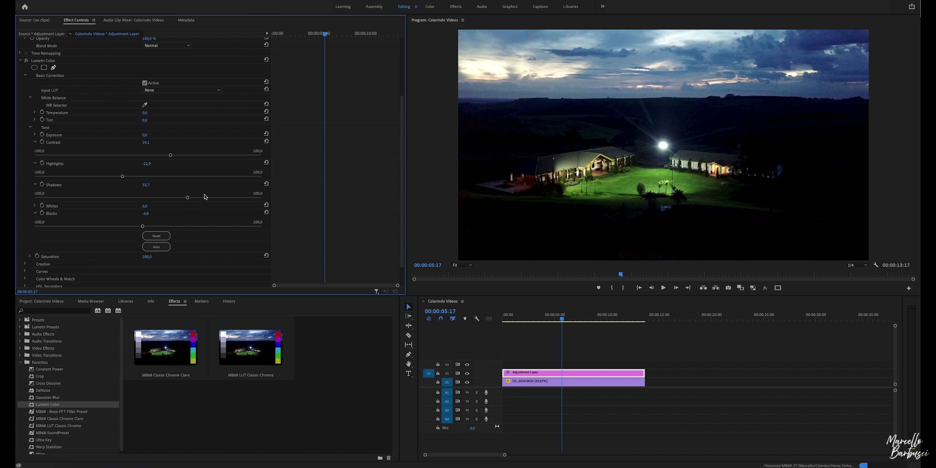
drag(189, 199, 200, 199)
scroll(139, 218, down, 2)
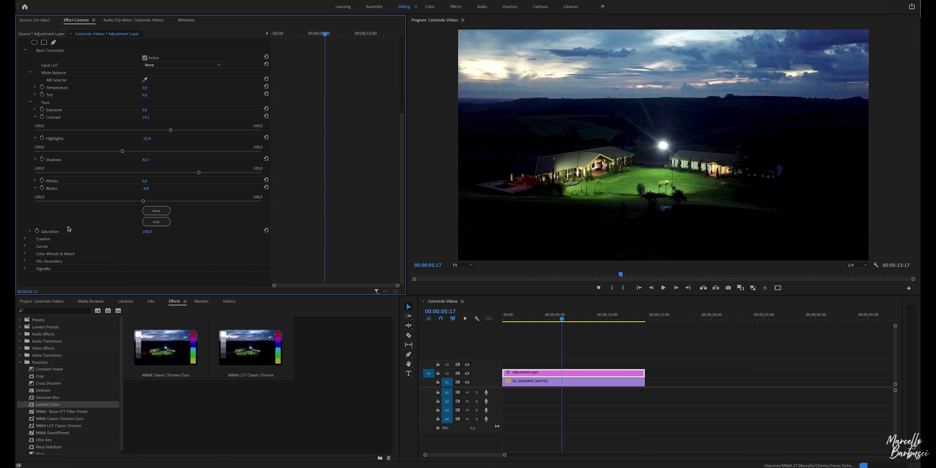
Step: In Creative, set Sharpen to 13.2 and boost Vibrance to about 16
click(25, 239)
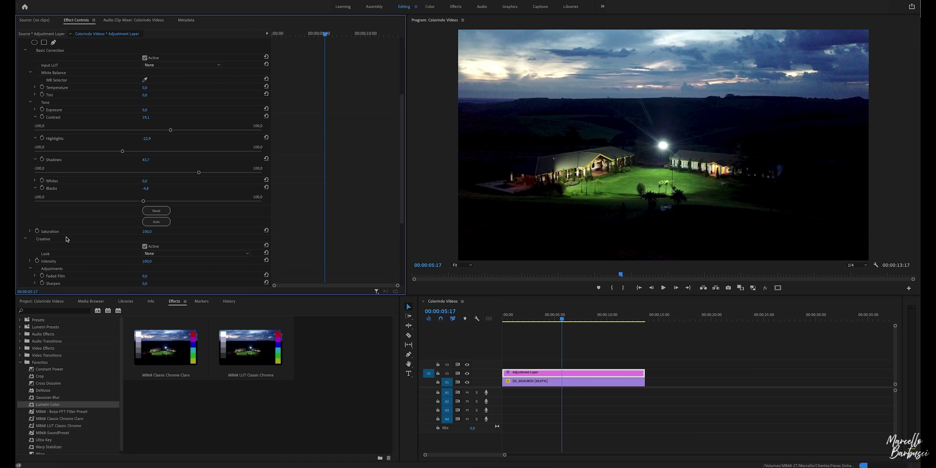
scroll(69, 235, down, 5)
click(35, 206)
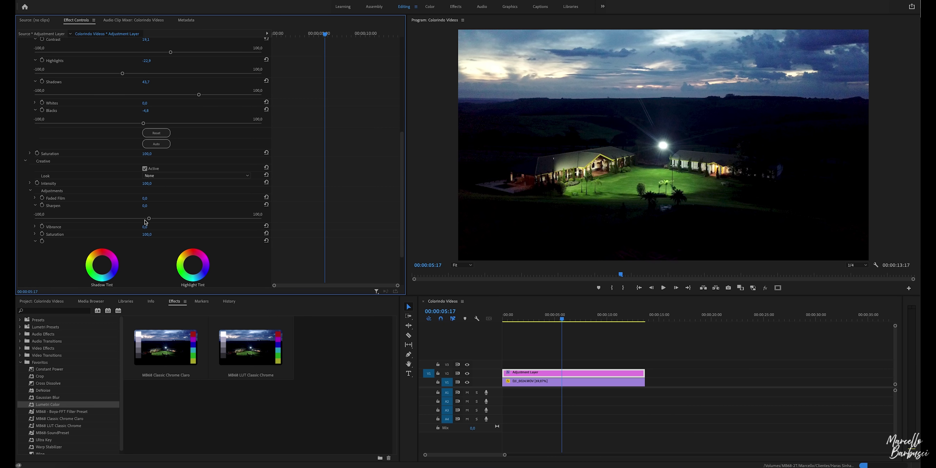
drag(148, 218, 163, 217)
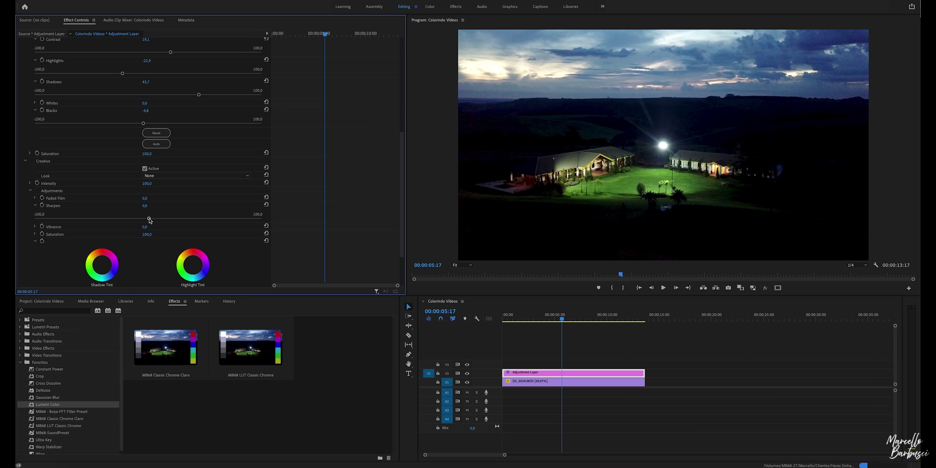
click(34, 226)
drag(150, 239, 167, 240)
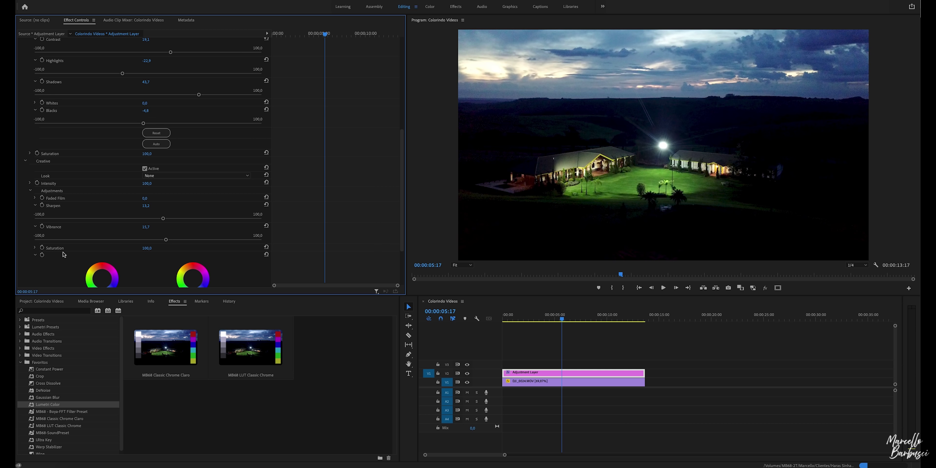
click(35, 248)
Step: Cool the white balance Temperature to -5.1
scroll(117, 238, down, 2)
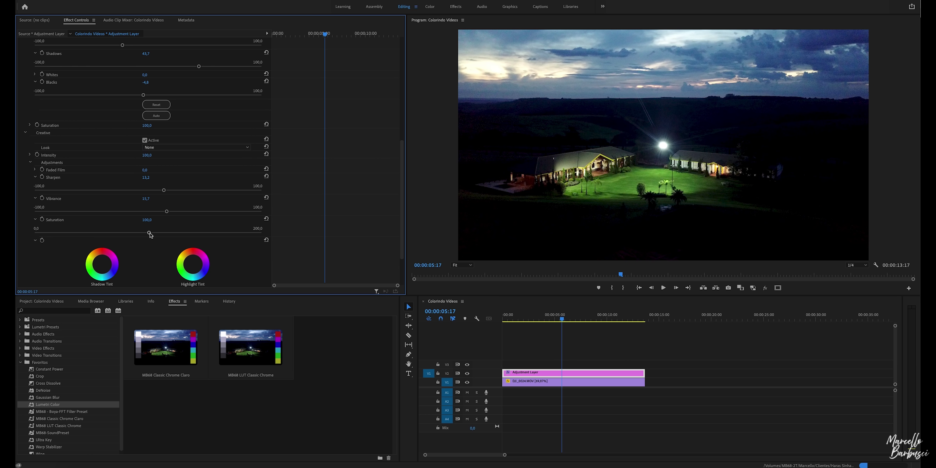
scroll(132, 185, up, 14)
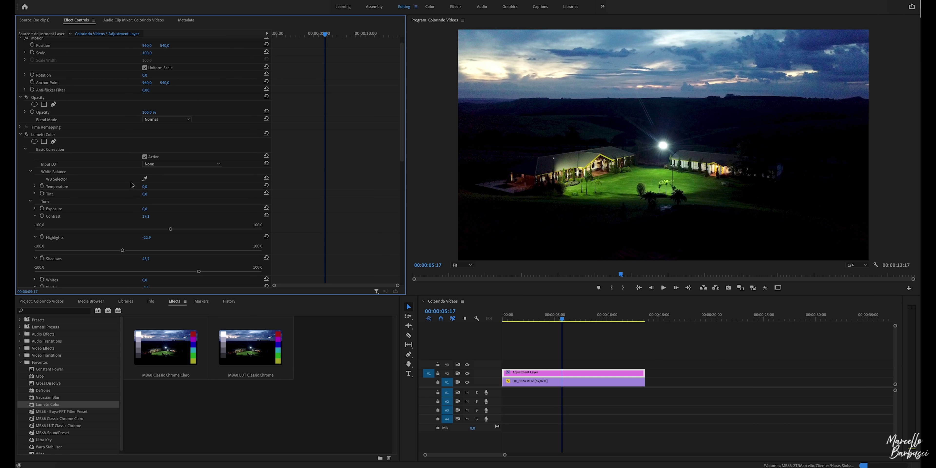
click(35, 187)
mouse_move(149, 199)
mouse_down()
mouse_move(140, 202)
mouse_move(165, 201)
mouse_move(142, 201)
mouse_up()
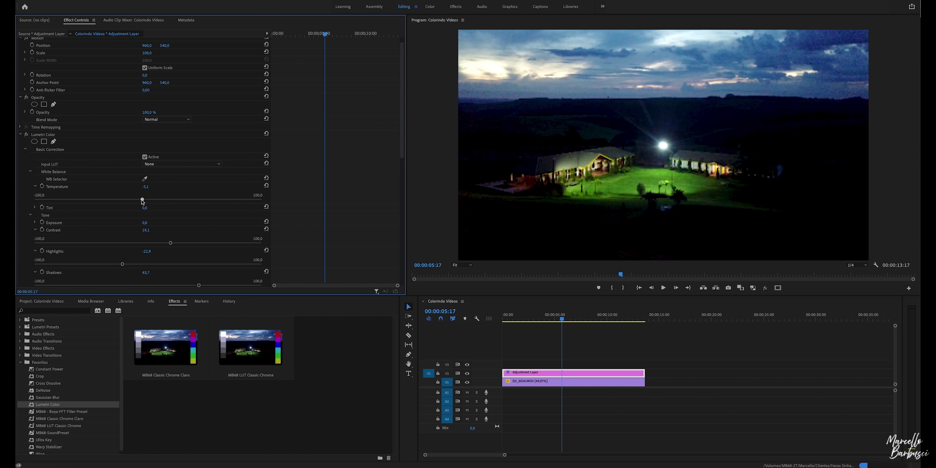
click(766, 288)
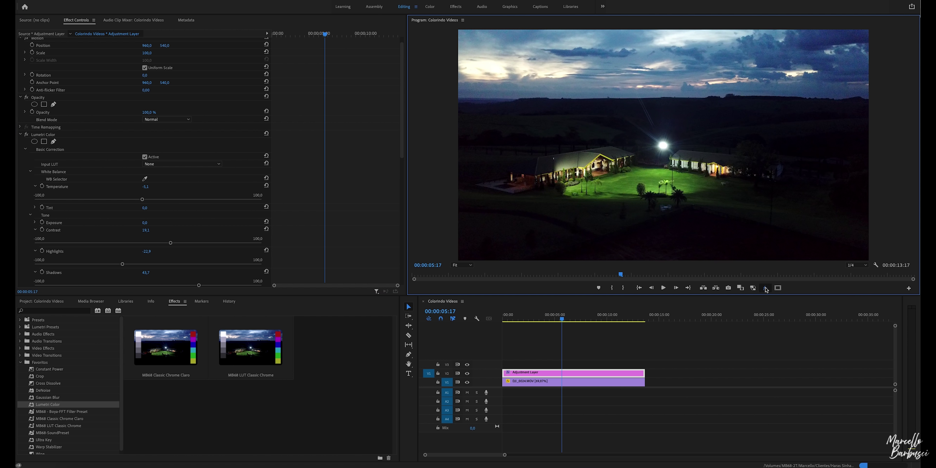
click(766, 289)
click(766, 288)
click(766, 288)
click(766, 288)
click(766, 288)
click(766, 288)
click(766, 288)
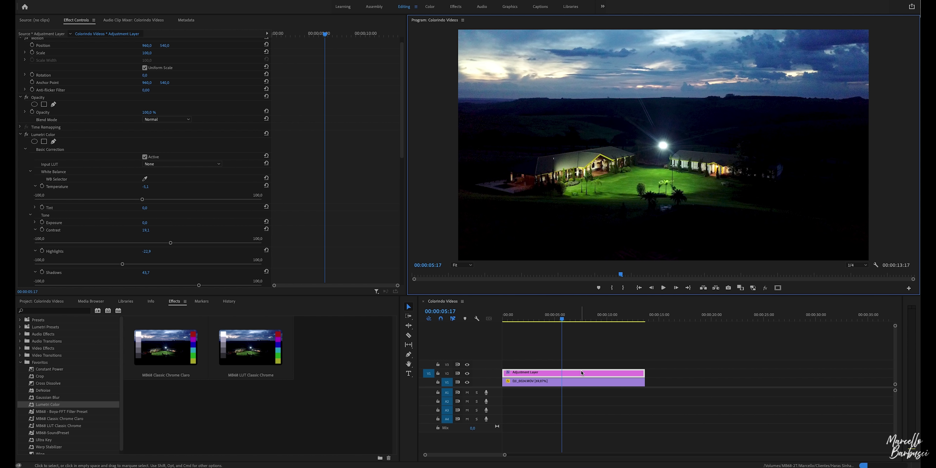
Step: Label the V2 adjustment layer Teal and add a second Adjustment Layer on V3 above it
click(52, 302)
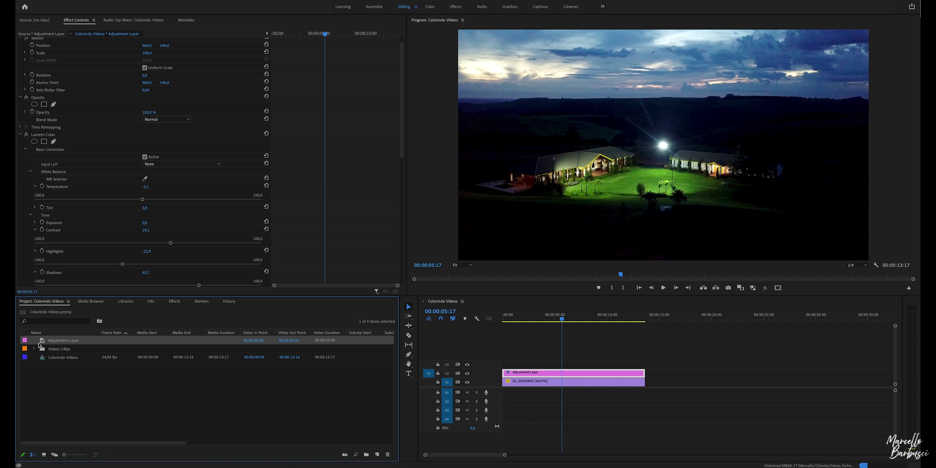
right_click(572, 374)
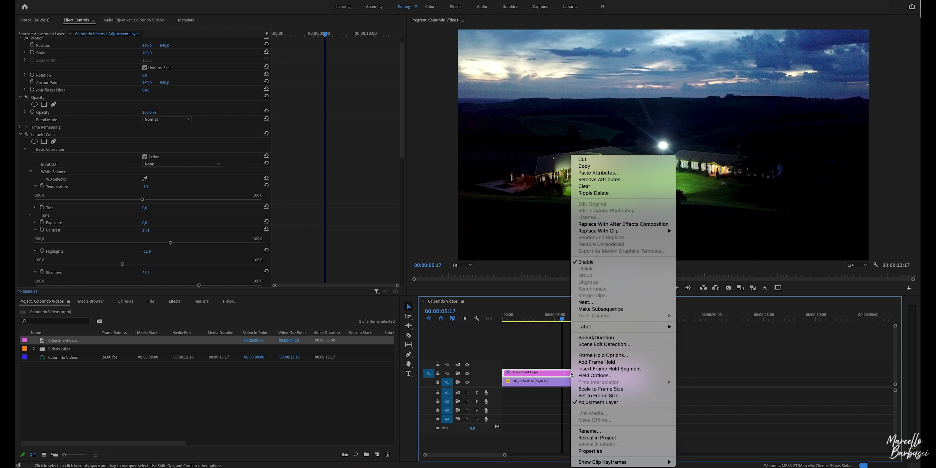
mouse_move(666, 327)
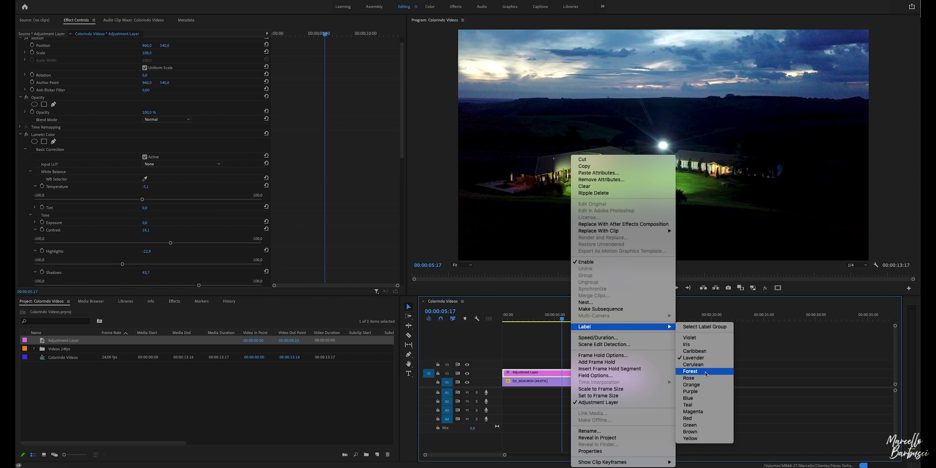
click(723, 405)
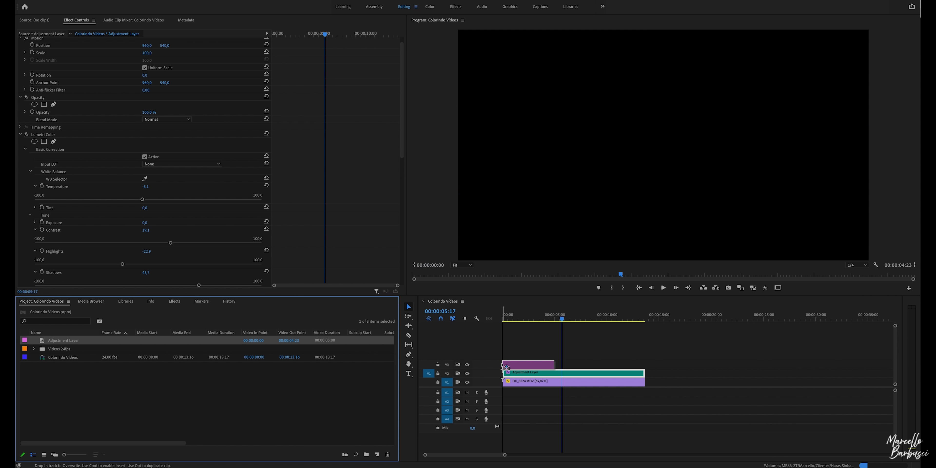
drag(43, 343, 645, 363)
click(614, 365)
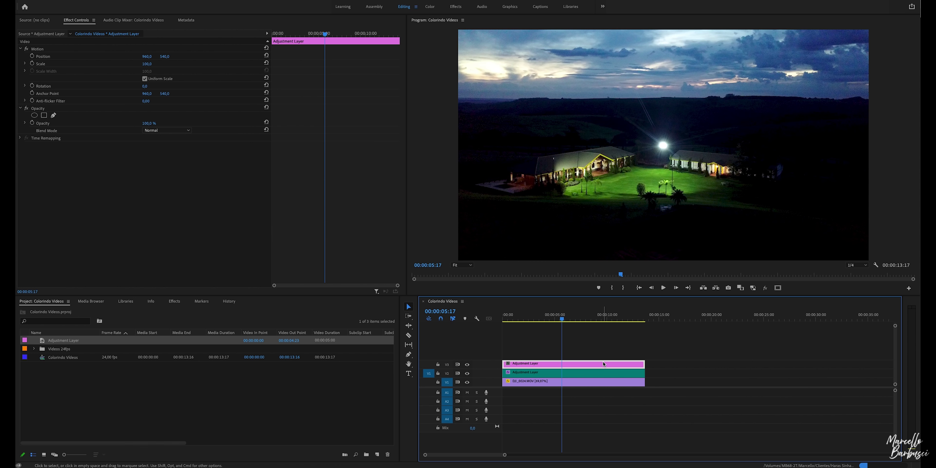
Step: Apply Lumetri Color to the V3 adjustment layer and start a free-draw Bezier mask
click(174, 302)
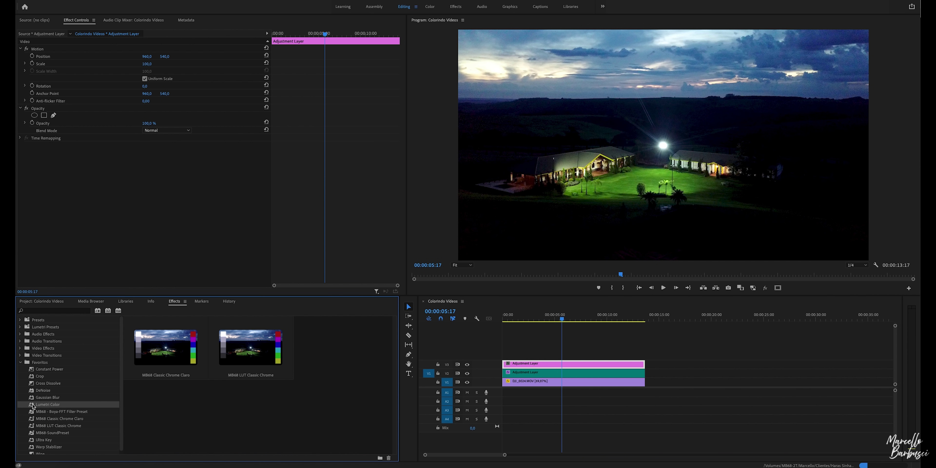
drag(369, 325, 549, 364)
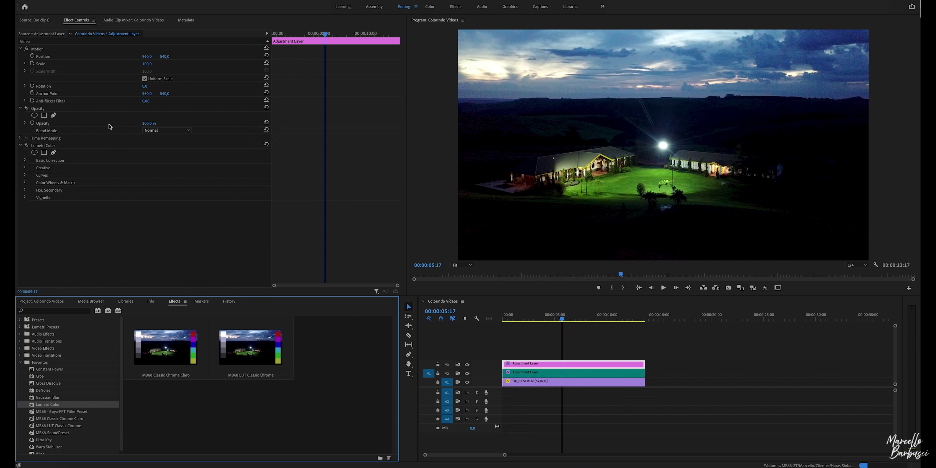
click(53, 153)
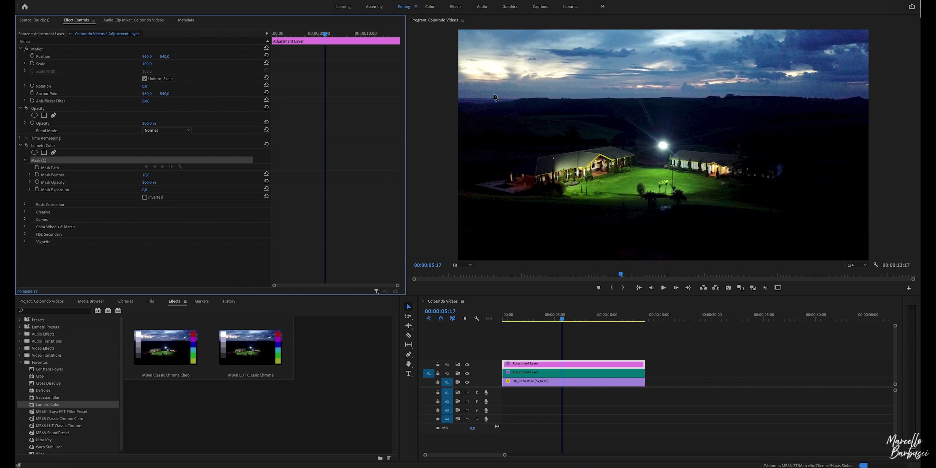
Step: Trace mask points along the left half of the horizon
click(459, 103)
click(506, 103)
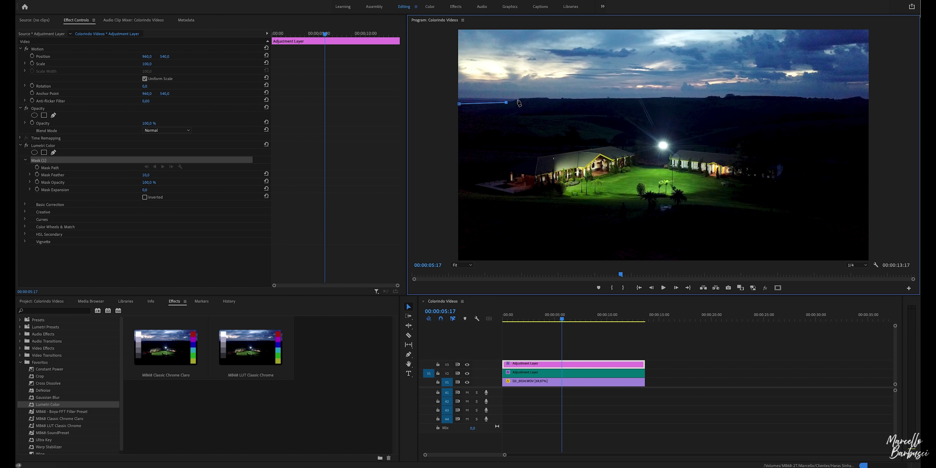
click(520, 99)
click(548, 99)
click(568, 99)
click(615, 98)
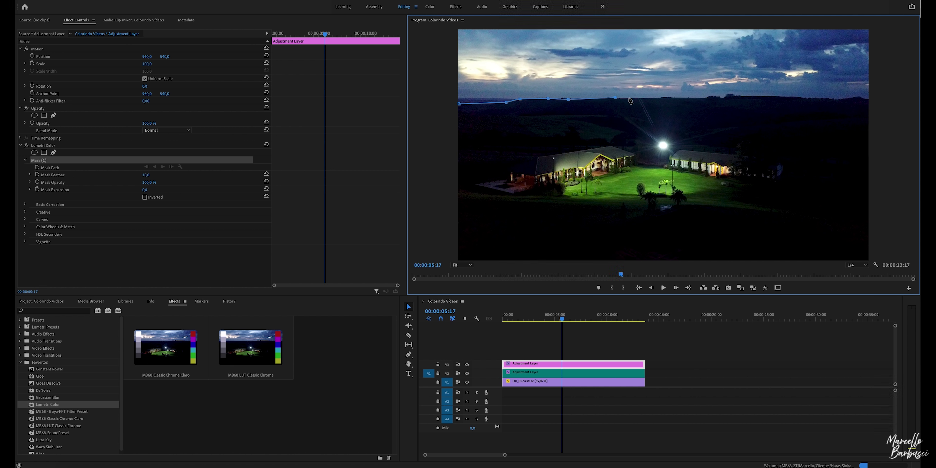
click(651, 98)
click(680, 98)
click(703, 98)
click(718, 98)
click(729, 95)
Step: Extend the mask to the right edge, up through both top corners, and close it around the sky
click(741, 96)
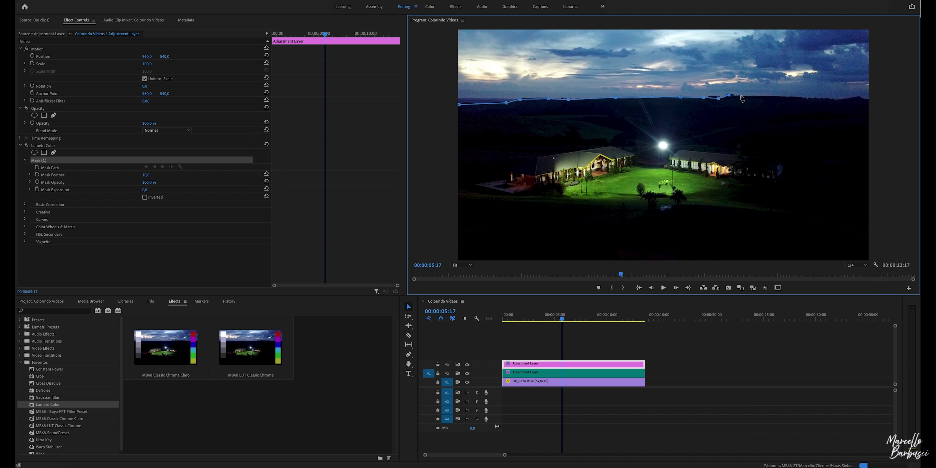
click(765, 97)
click(790, 97)
click(806, 97)
click(823, 98)
click(839, 100)
click(854, 96)
click(869, 100)
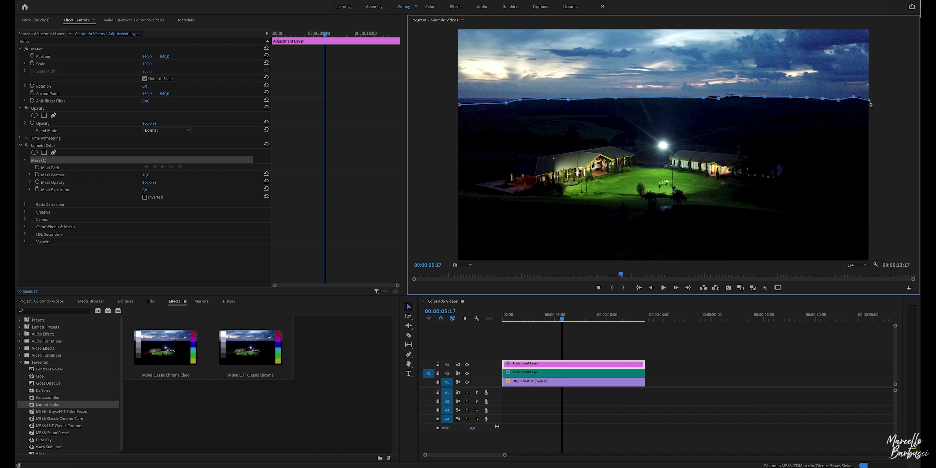
click(869, 30)
click(459, 31)
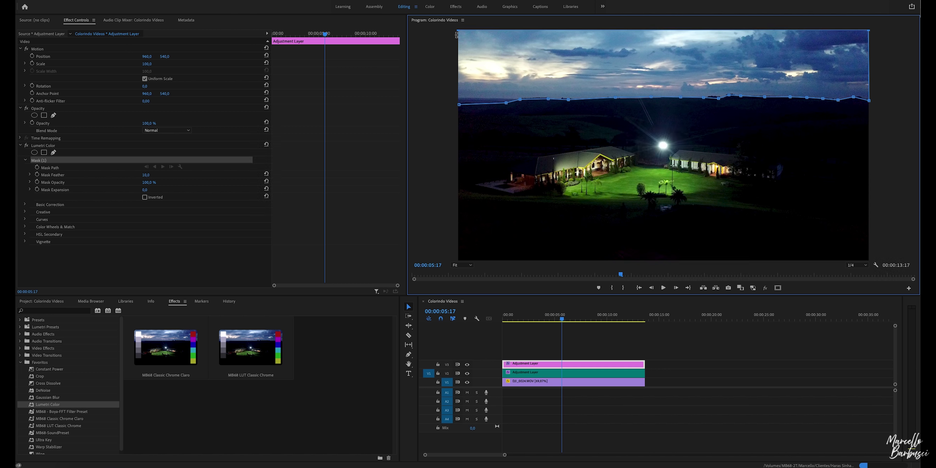
click(459, 105)
Step: Lower the masked sky grade's Basic Correction Exposure to -0.2
click(24, 204)
scroll(62, 253, down, 2)
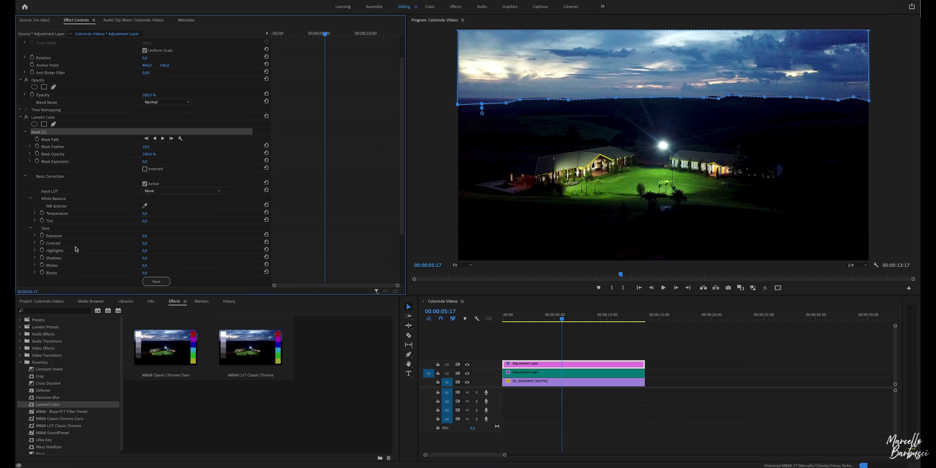
click(35, 236)
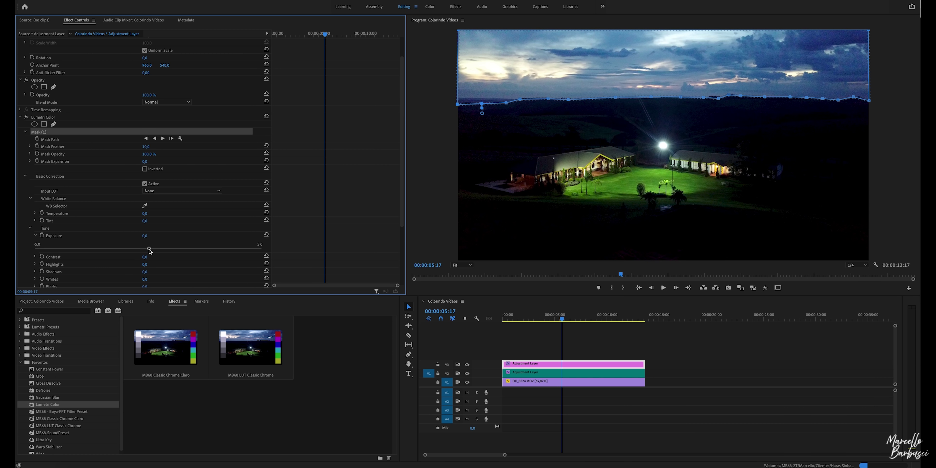
mouse_move(150, 250)
mouse_down()
mouse_move(130, 251)
mouse_move(141, 250)
mouse_up()
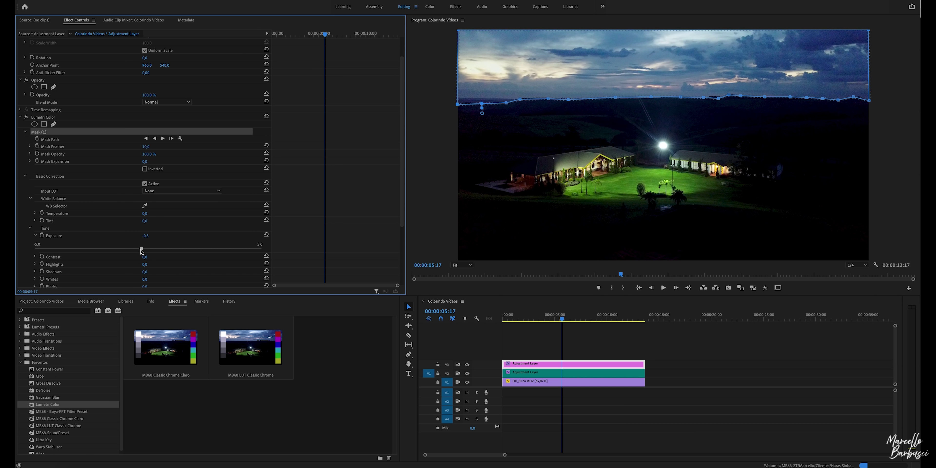
scroll(173, 229, down, 3)
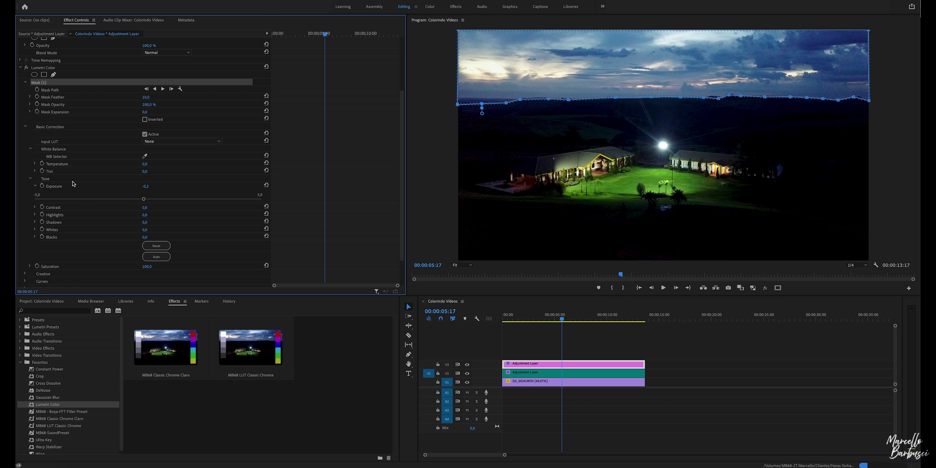
scroll(84, 117, up, 5)
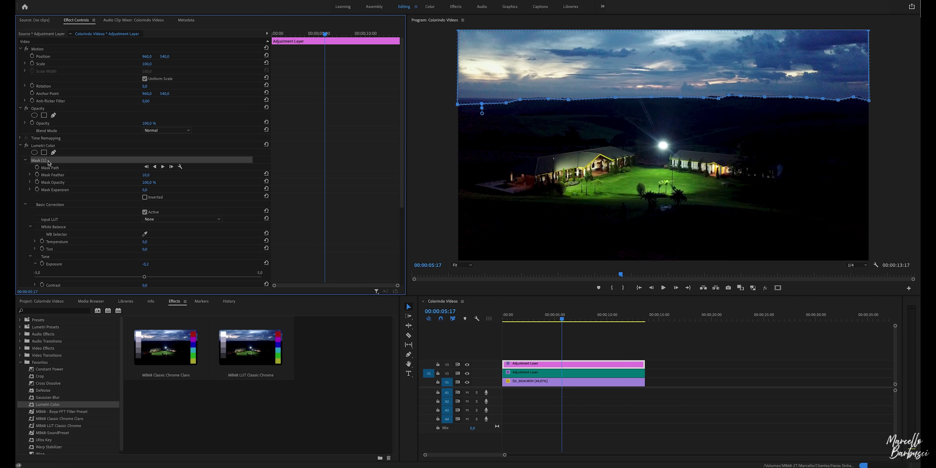
Step: Raise the sky mask's Mask Feather from 10 to 34.1
click(30, 175)
drag(40, 188, 51, 189)
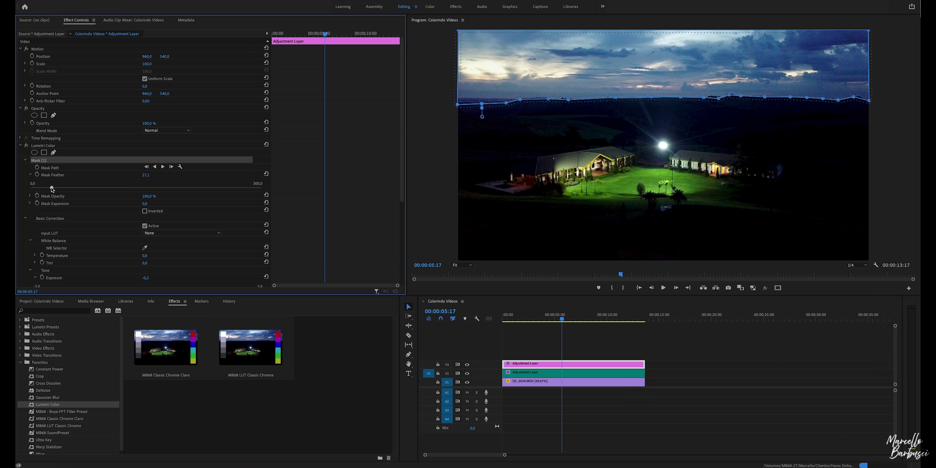
drag(52, 189, 54, 188)
mouse_move(57, 189)
mouse_down()
mouse_move(44, 189)
mouse_move(54, 189)
mouse_up()
scroll(100, 216, down, 3)
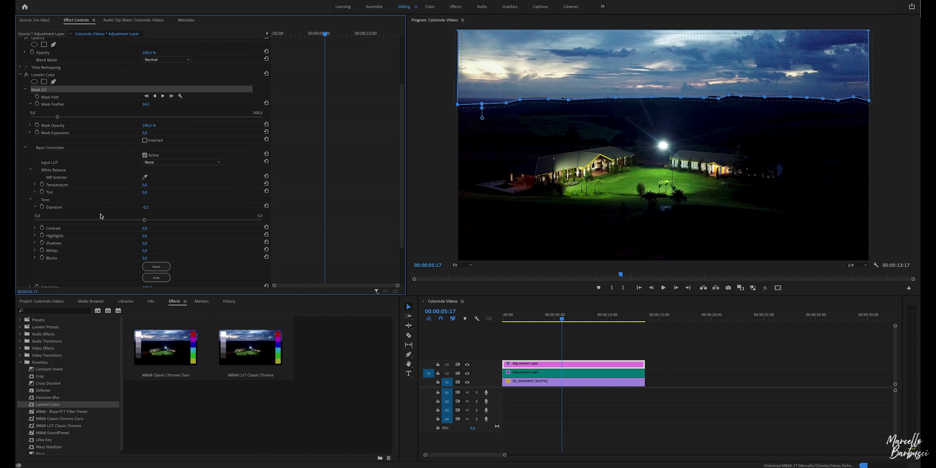
scroll(101, 215, down, 3)
scroll(102, 213, down, 2)
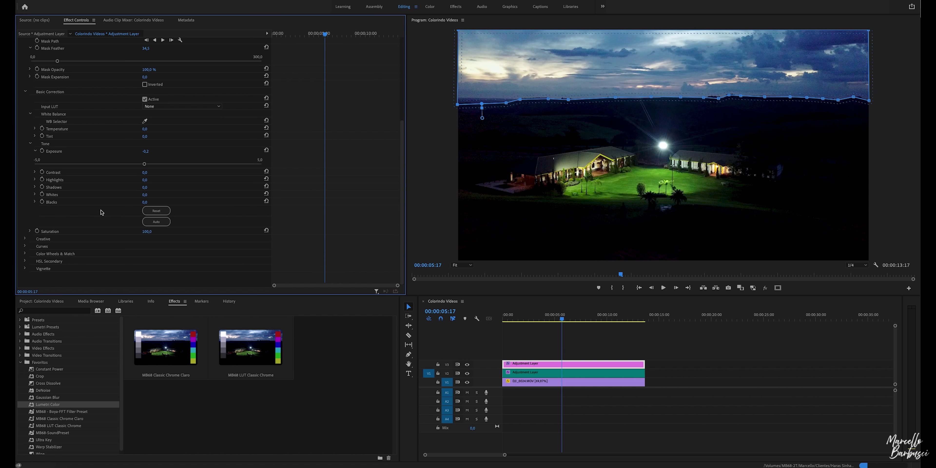
Step: Set the sky's Contrast to 19.8, Highlights to -46.8 and Temperature to -30.6
click(35, 179)
click(36, 171)
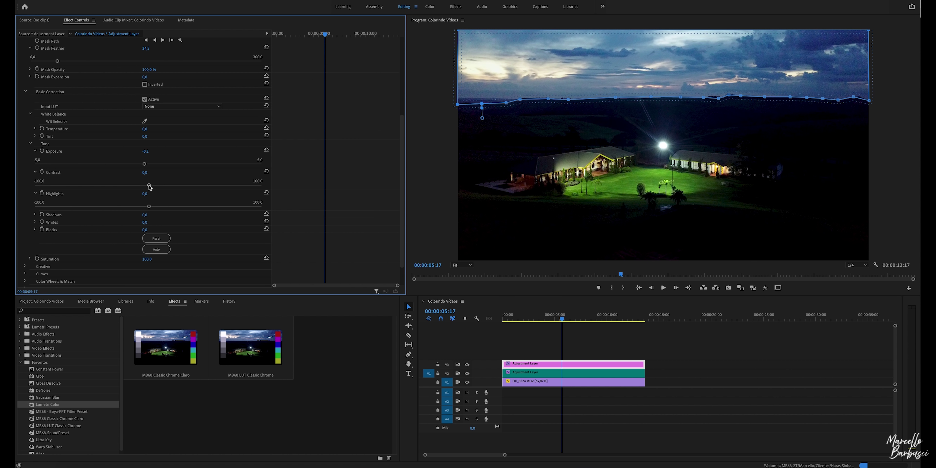
mouse_move(150, 185)
mouse_down()
mouse_move(171, 185)
mouse_move(95, 207)
mouse_up()
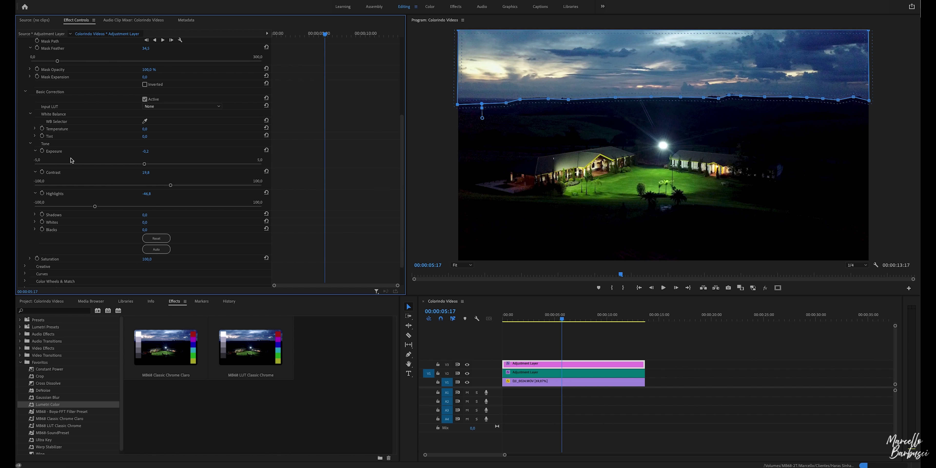
scroll(72, 160, up, 2)
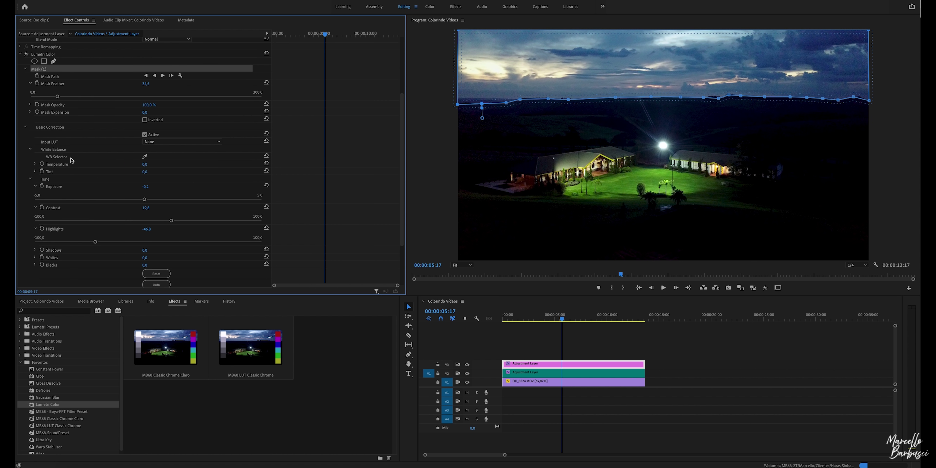
click(38, 165)
drag(149, 178, 113, 178)
Step: Push the sky Tint toward magenta at about 25 and toggle Global FX Mute to compare
click(36, 185)
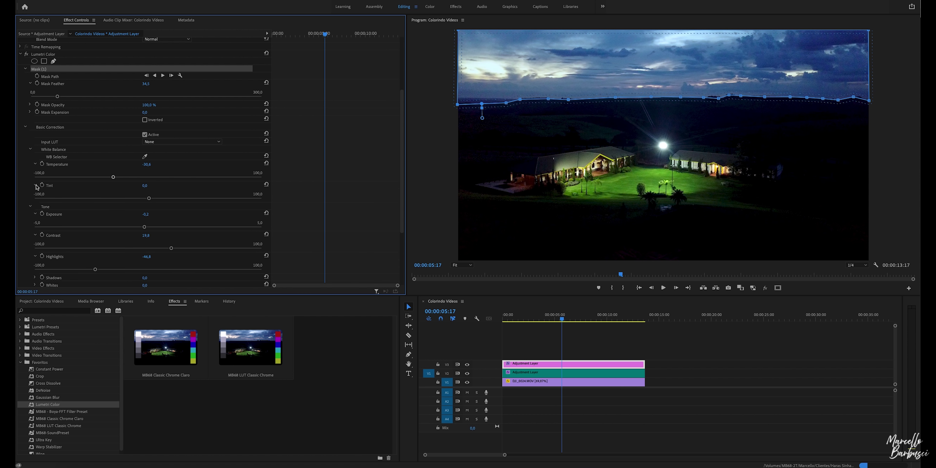
drag(151, 199, 177, 202)
click(765, 289)
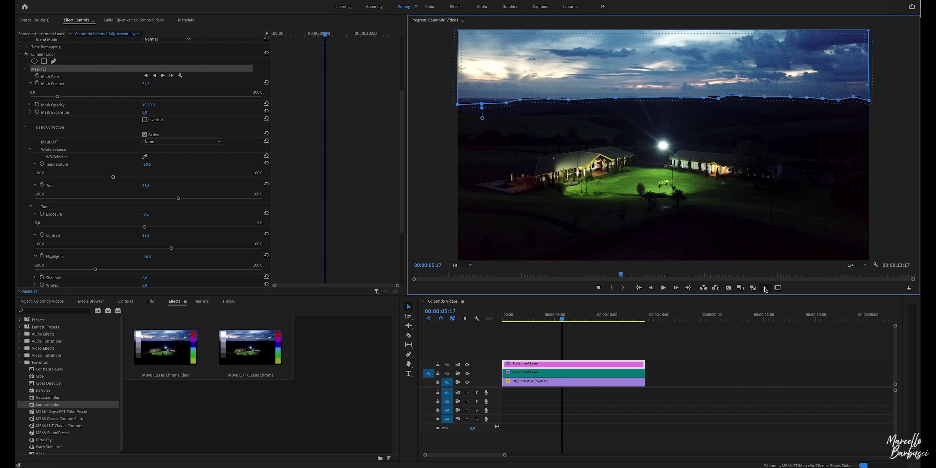
click(766, 289)
click(766, 289)
click(766, 289)
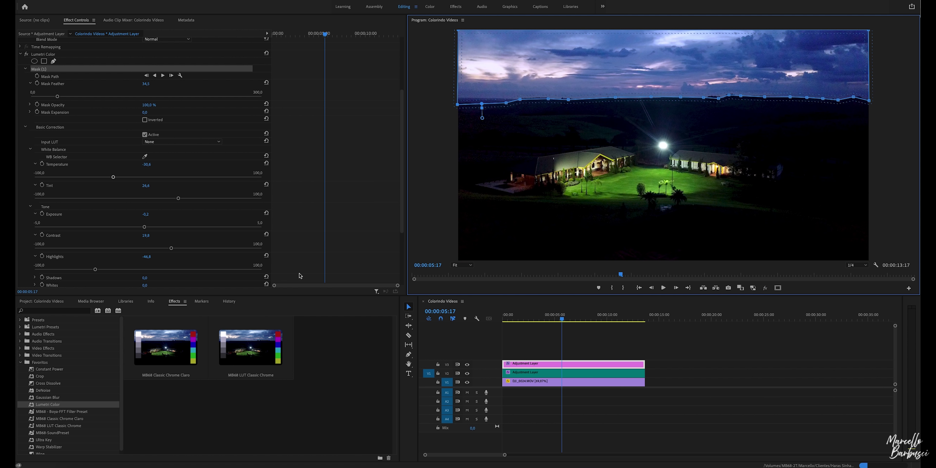
Step: Deepen the sky's Blacks to -7.3 and lift Shadows to 18.5
scroll(126, 245, down, 3)
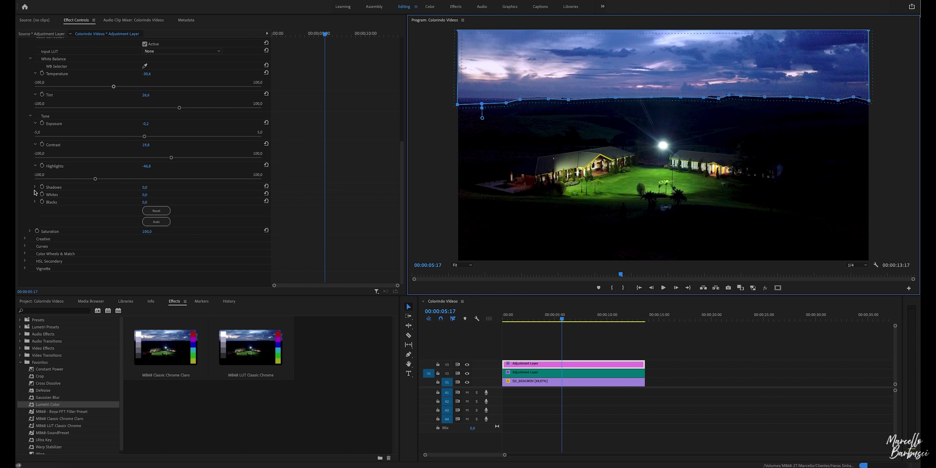
click(35, 202)
drag(148, 215, 139, 214)
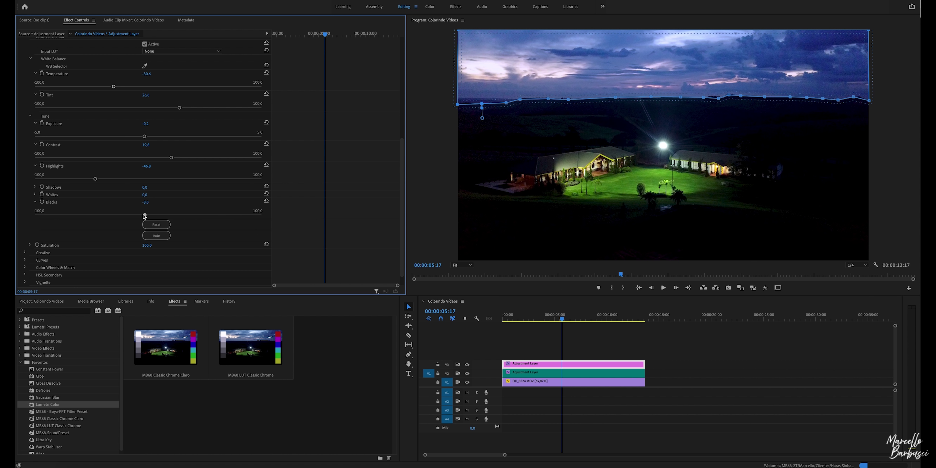
click(35, 187)
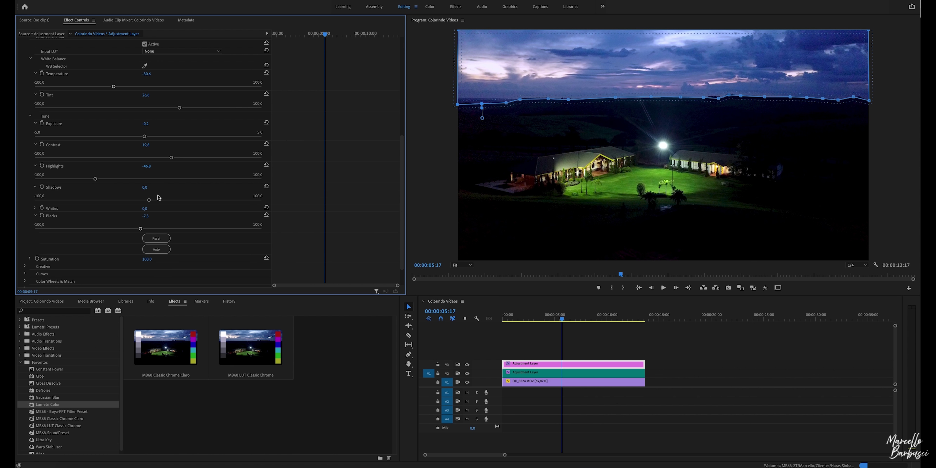
drag(150, 200, 169, 200)
scroll(146, 213, down, 2)
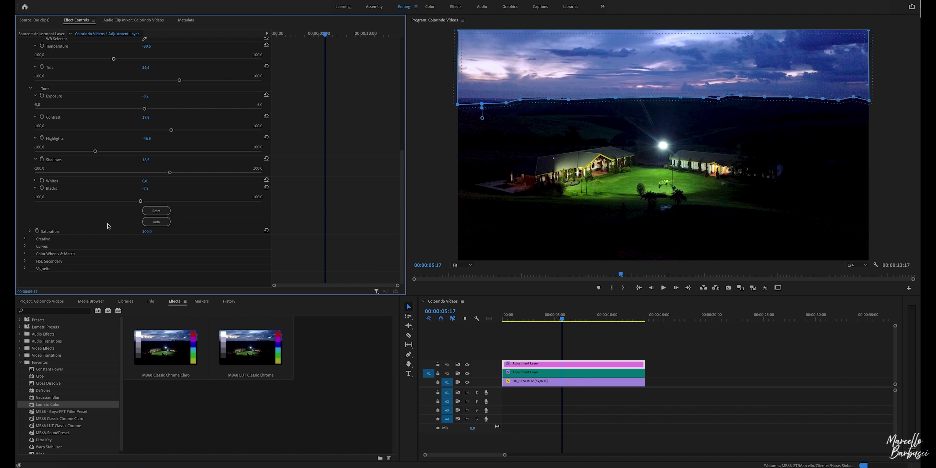
Step: In Creative, set Sharpen to 12.9, Vibrance to 18.8 and Saturation to 114.5
click(24, 238)
scroll(84, 237, down, 4)
click(35, 220)
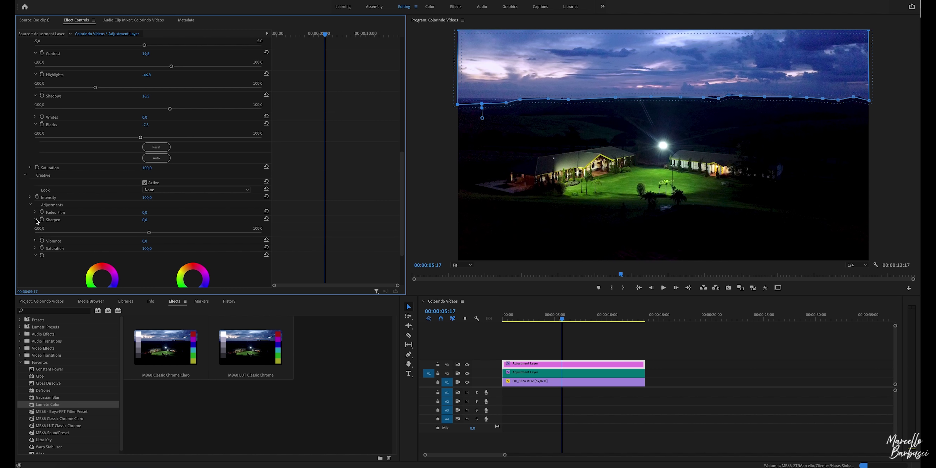
mouse_move(149, 233)
mouse_down()
mouse_move(163, 233)
mouse_move(169, 254)
mouse_up()
click(35, 241)
click(35, 262)
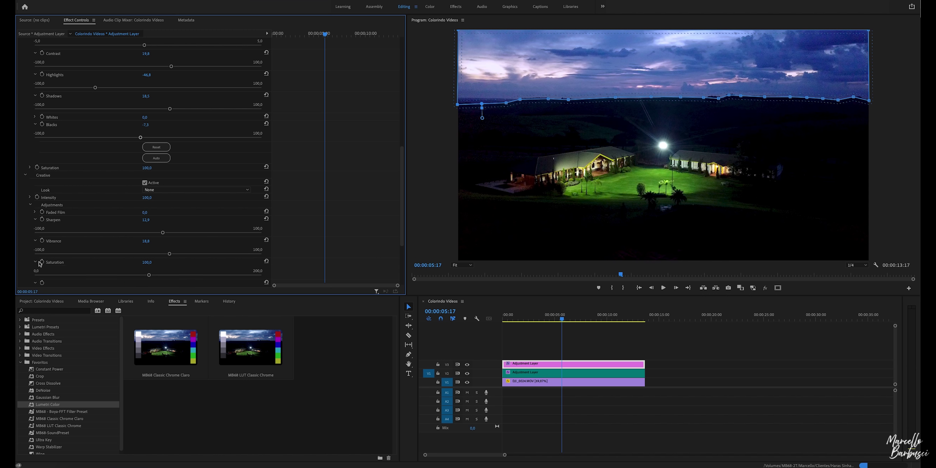
scroll(121, 261, down, 2)
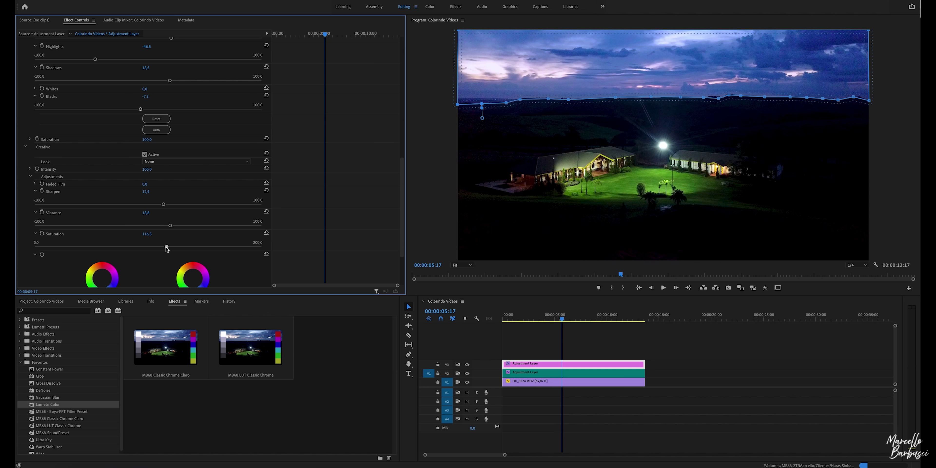
scroll(119, 195, up, 10)
scroll(120, 195, up, 4)
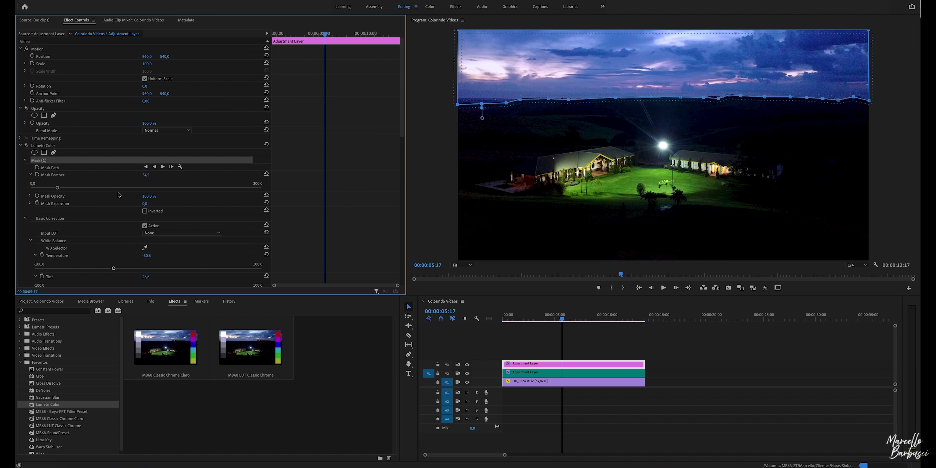
Step: Toggle the Lumetri Color effect off and on to compare the sky grade
click(27, 146)
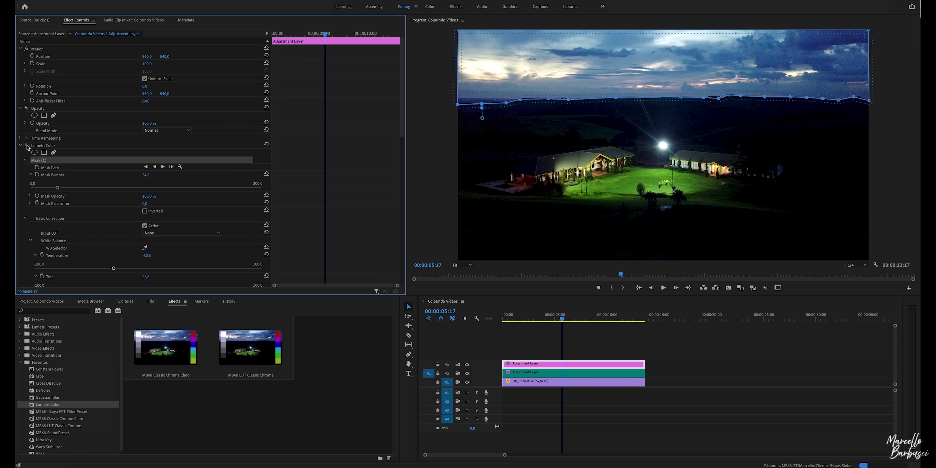
click(27, 146)
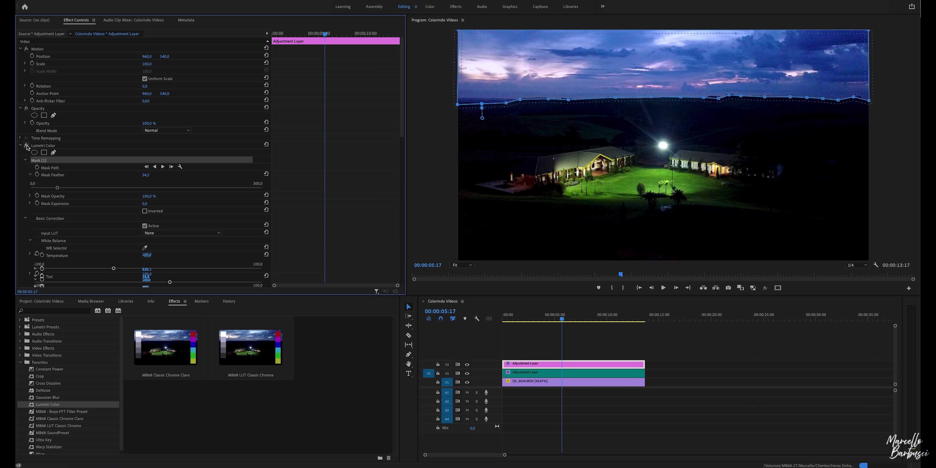
click(26, 145)
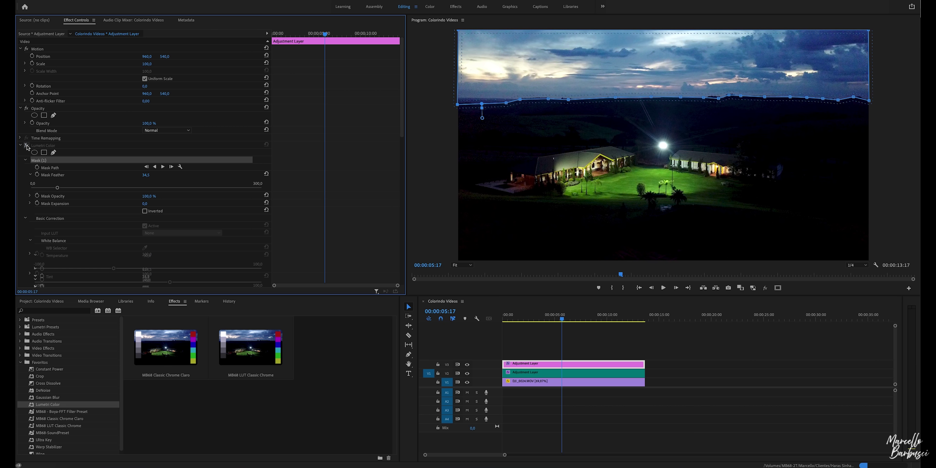
click(27, 146)
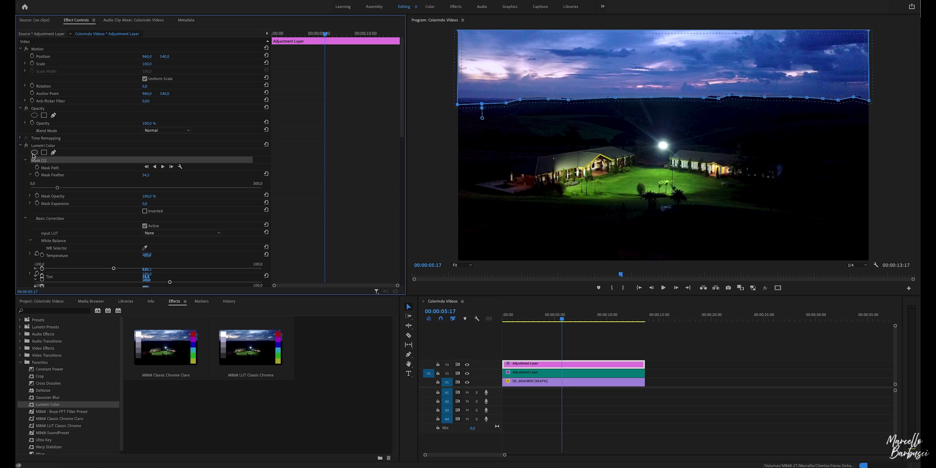
scroll(79, 182, down, 5)
scroll(79, 181, down, 5)
scroll(79, 181, down, 5)
scroll(80, 182, down, 3)
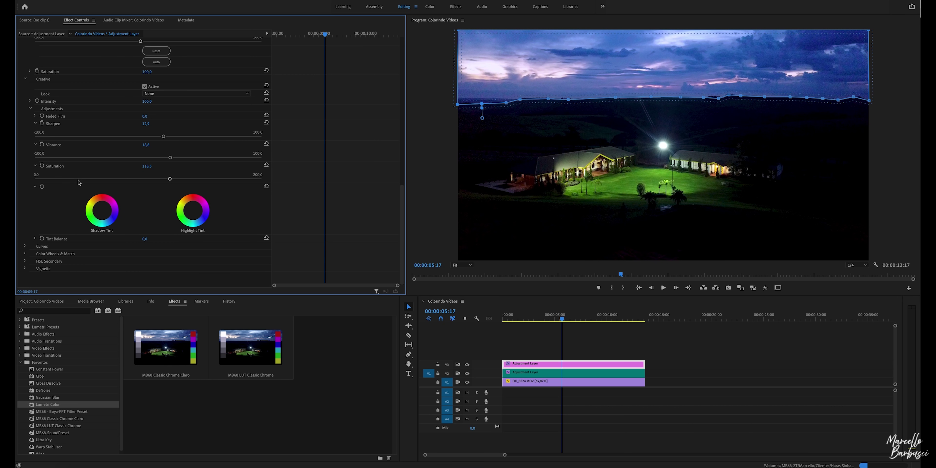
Step: In Curves, sample the sky colour onto the Hue vs Hue curve with the eyedropper
click(24, 247)
scroll(83, 248, down, 4)
scroll(76, 248, down, 4)
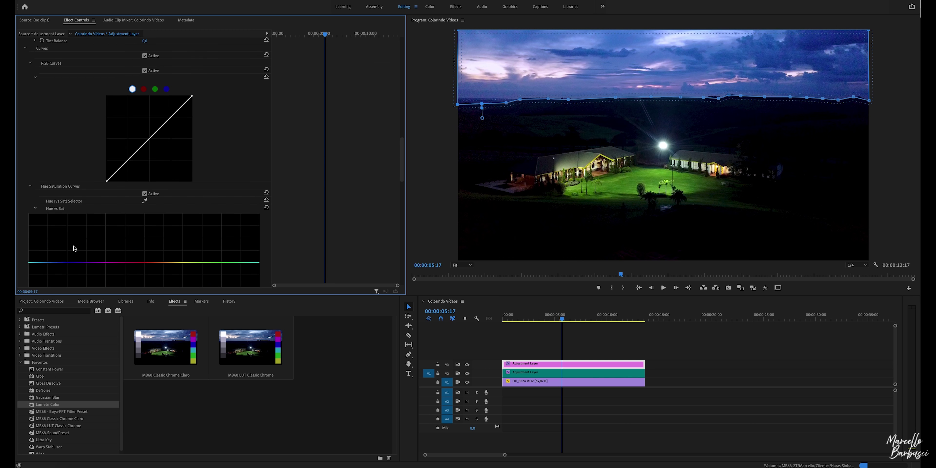
scroll(69, 248, down, 3)
scroll(153, 207, down, 6)
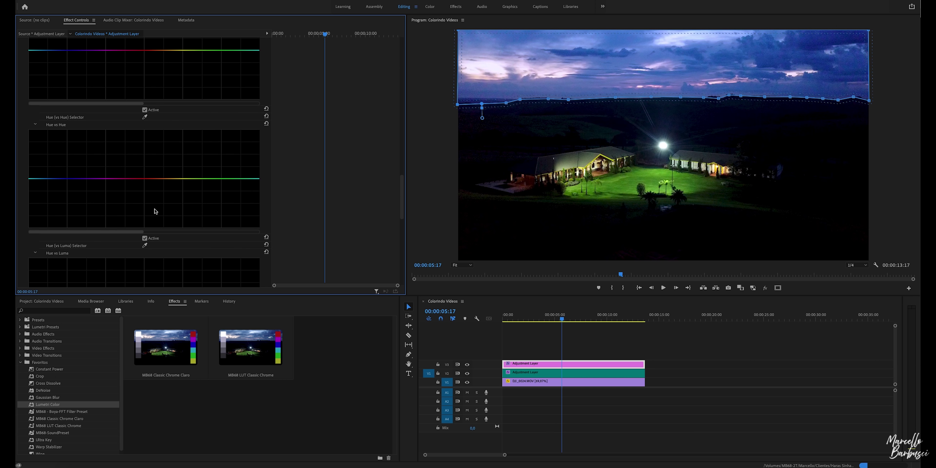
scroll(156, 201, up, 1)
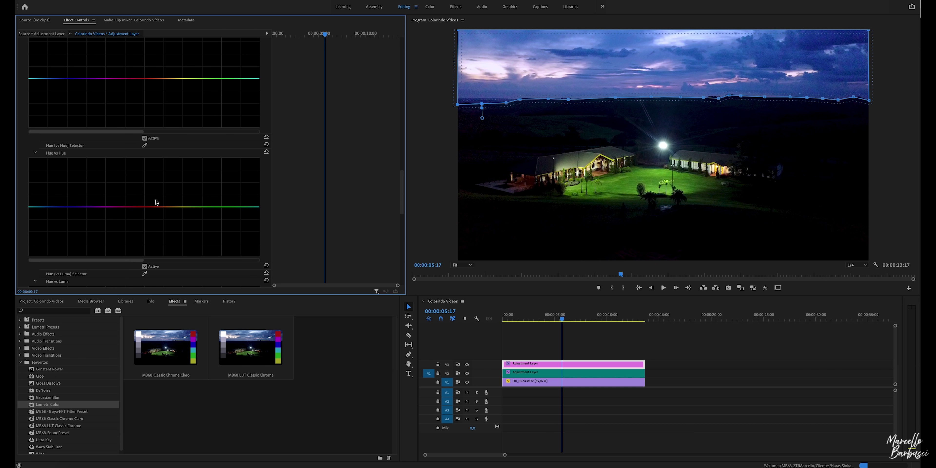
click(145, 145)
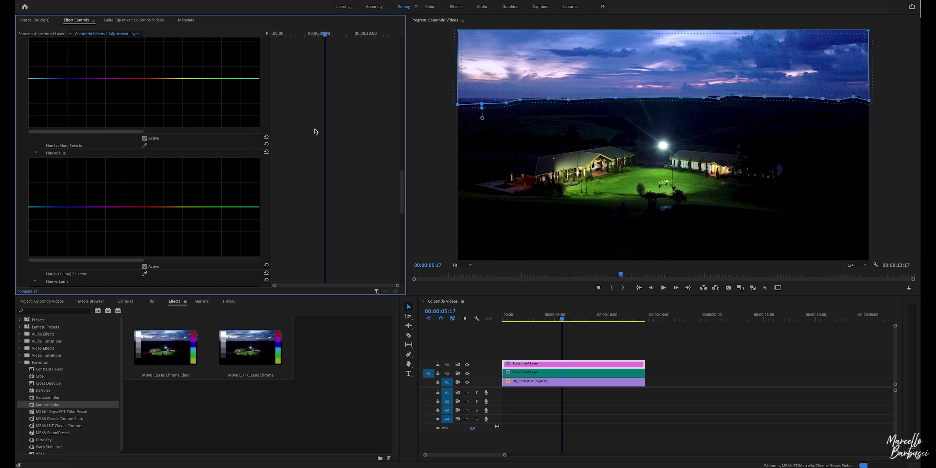
click(596, 77)
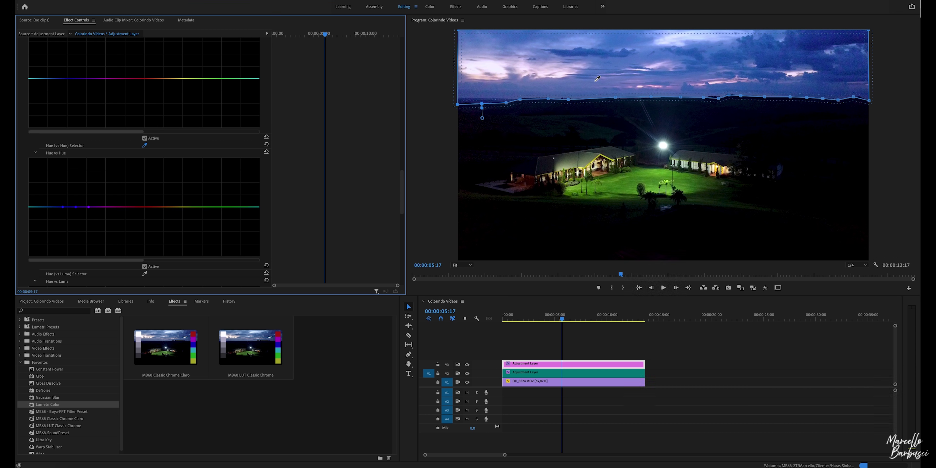
Step: Add Hue vs Hue control points and pull them down to dip the blue-violet range
click(76, 209)
drag(76, 208, 76, 215)
click(104, 207)
click(89, 207)
drag(88, 207, 71, 211)
click(63, 208)
scroll(87, 160, up, 5)
scroll(88, 160, up, 5)
scroll(89, 158, up, 5)
Step: Toggle the Lumetri Color effect off and on twice to compare the grade with the original
scroll(90, 158, up, 5)
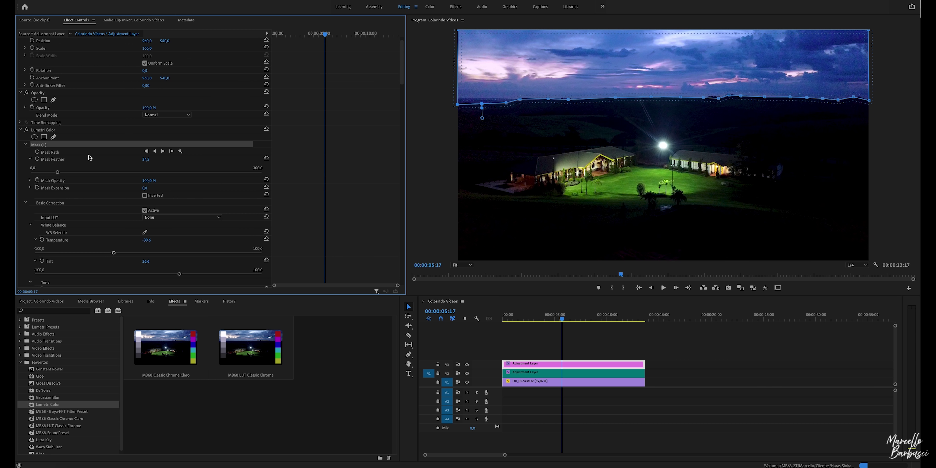
click(26, 130)
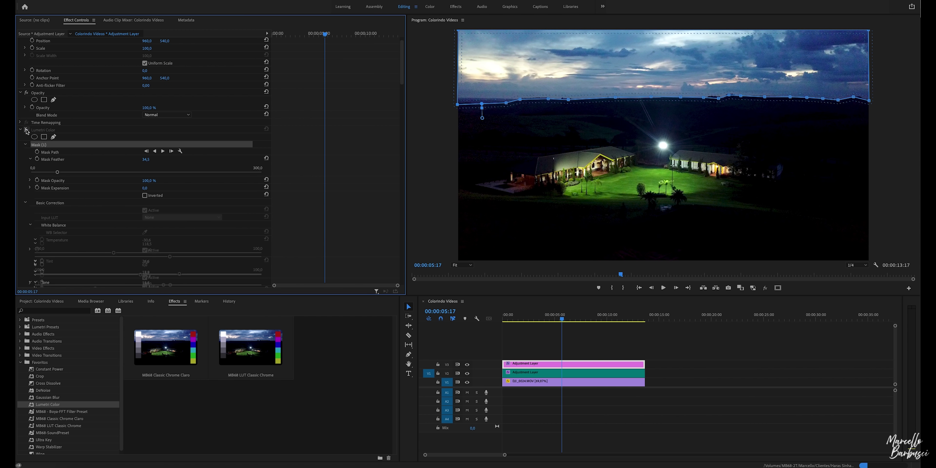
click(27, 130)
click(26, 130)
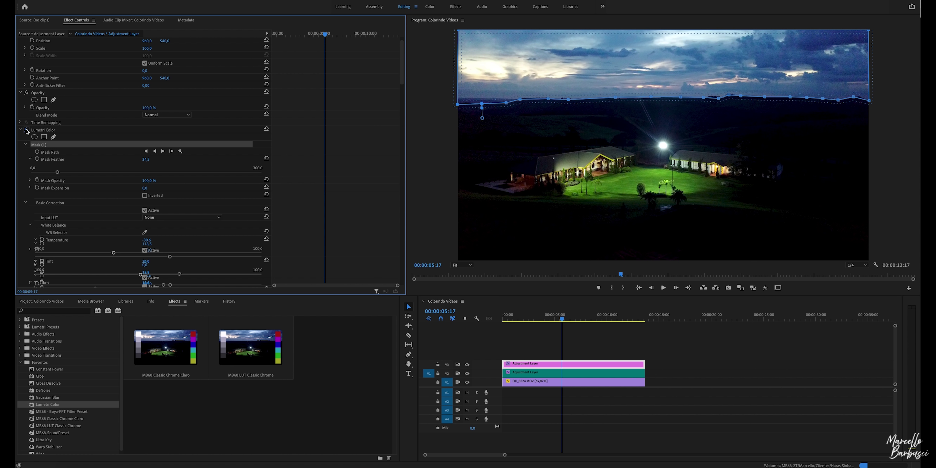
click(26, 130)
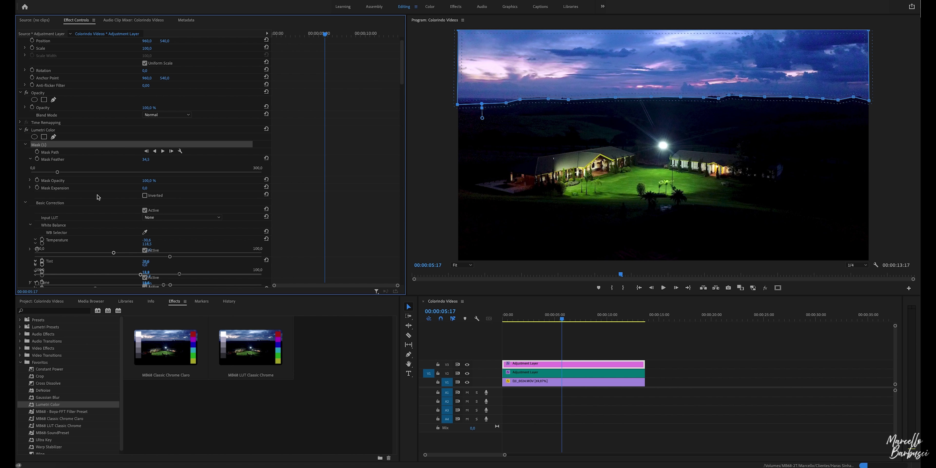
Step: At 00:00:04:00 with the clip deselected, toggle Global FX Mute twice to compare the purple sky
click(531, 340)
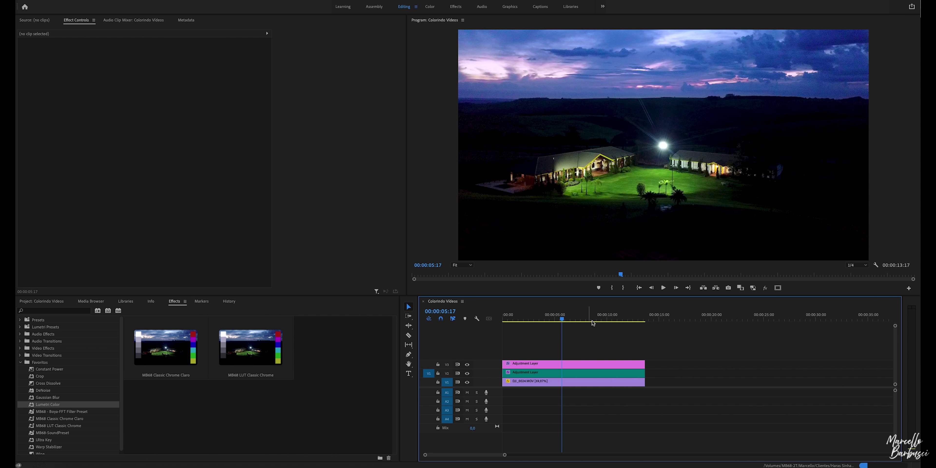
drag(563, 320, 544, 321)
click(766, 288)
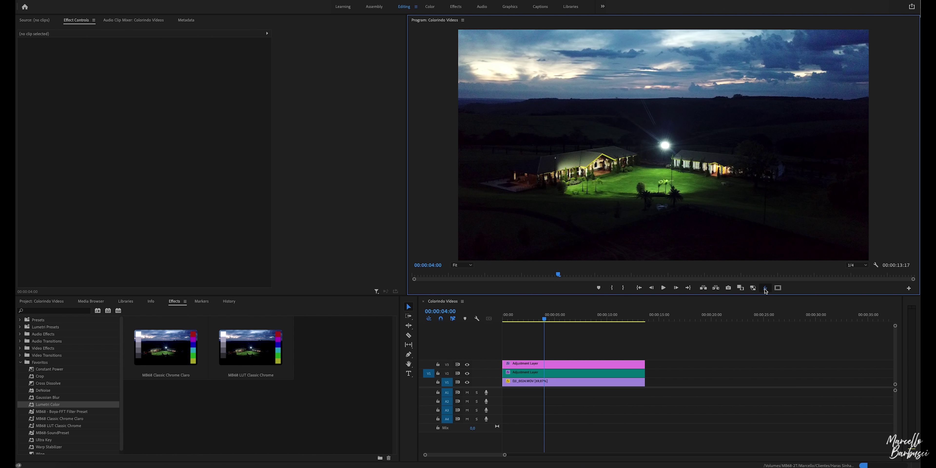
click(766, 290)
click(766, 289)
click(766, 290)
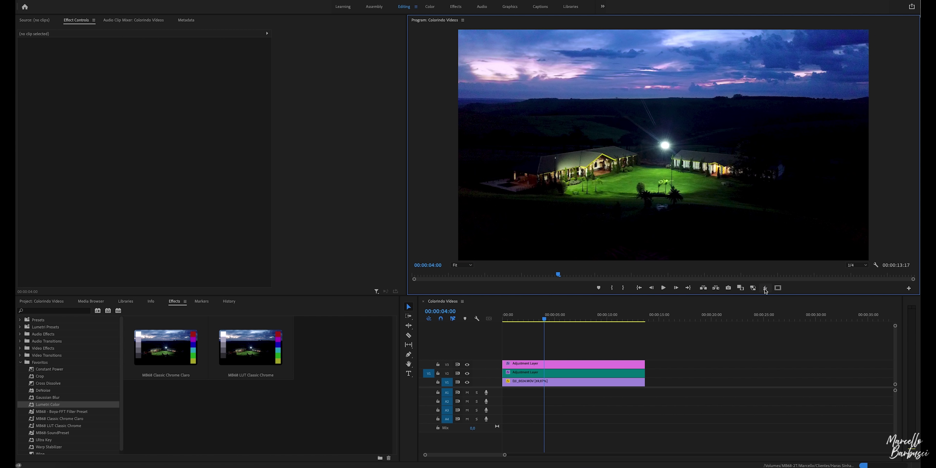